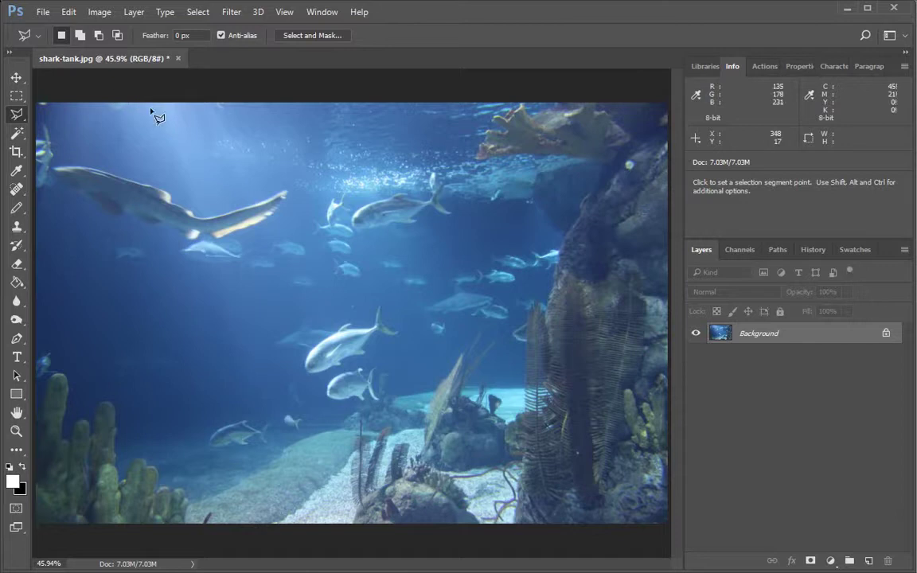
Apply Auto Tone to shark-tank.jpg and bring up the History panel.
click(100, 13)
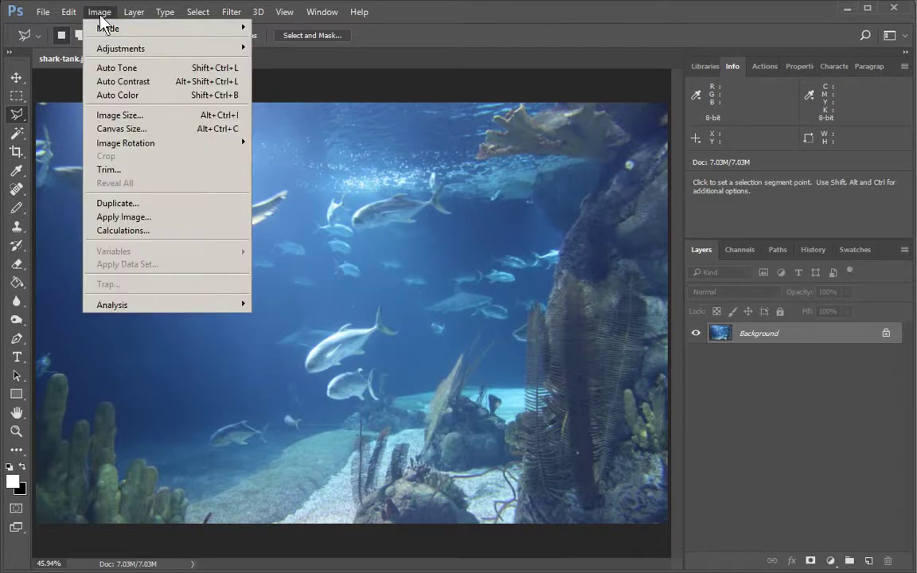
click(109, 68)
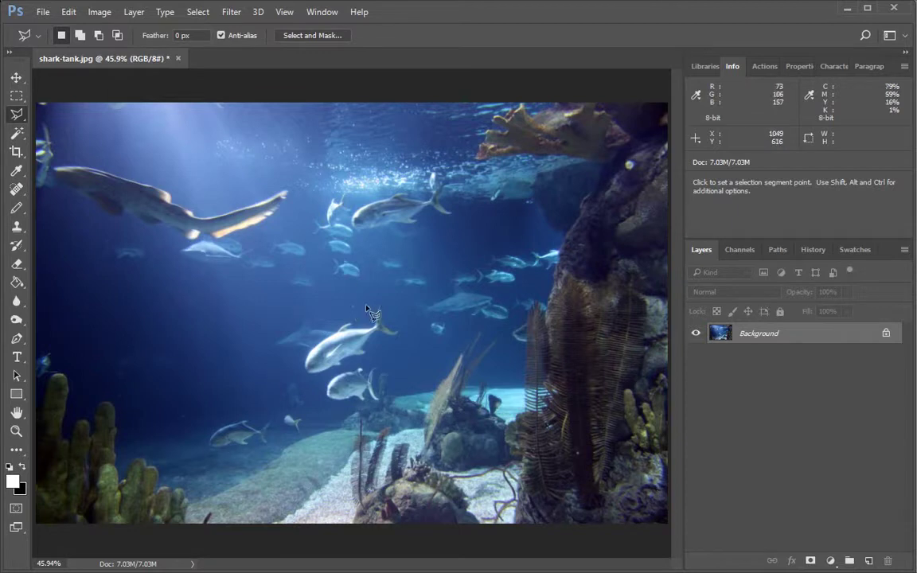
click(811, 252)
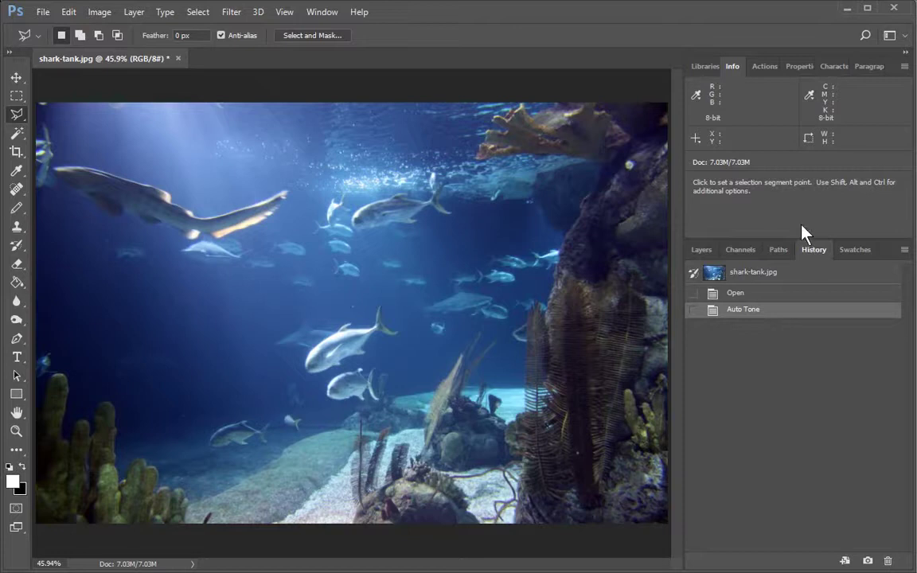
Revert the photo to its opened state in History, discarding Auto Tone.
click(323, 13)
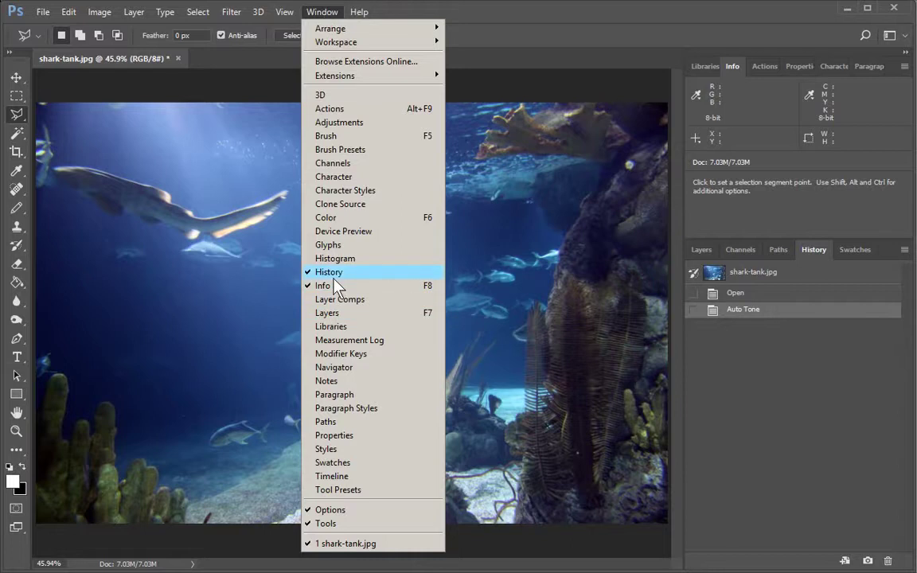
click(323, 15)
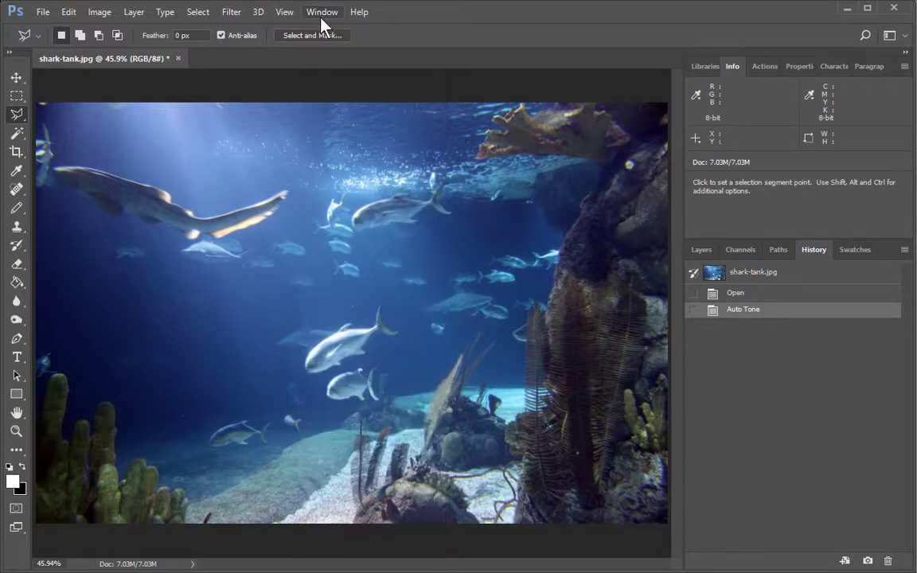
click(764, 294)
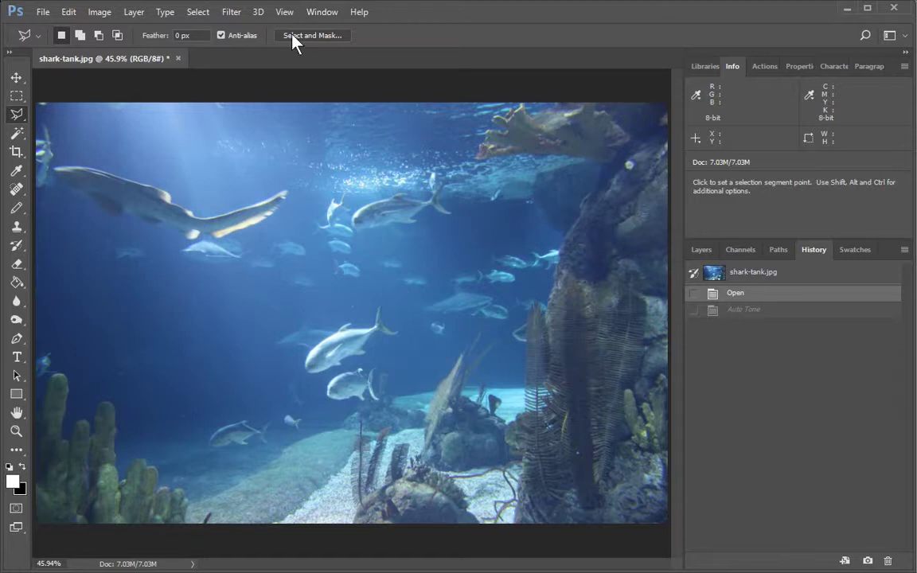
click(99, 12)
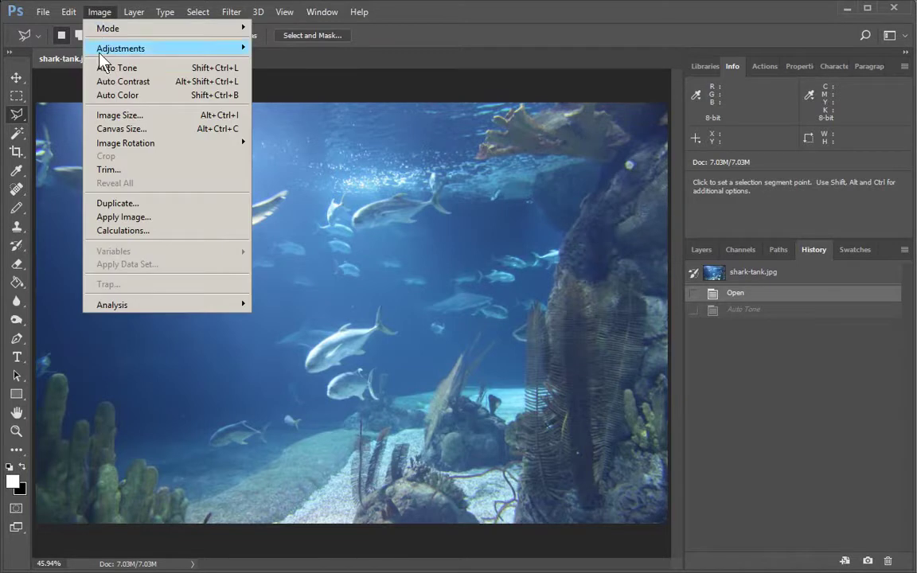
click(113, 82)
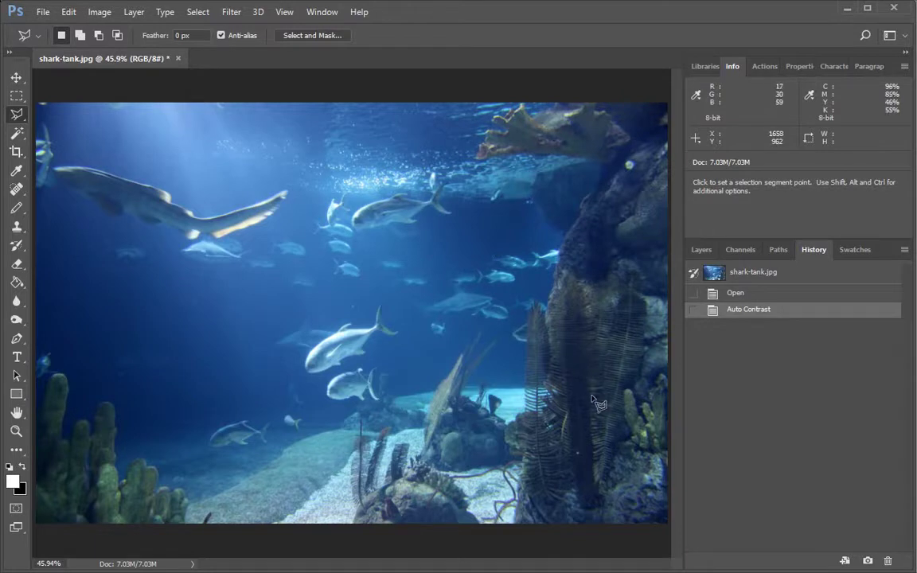
click(761, 293)
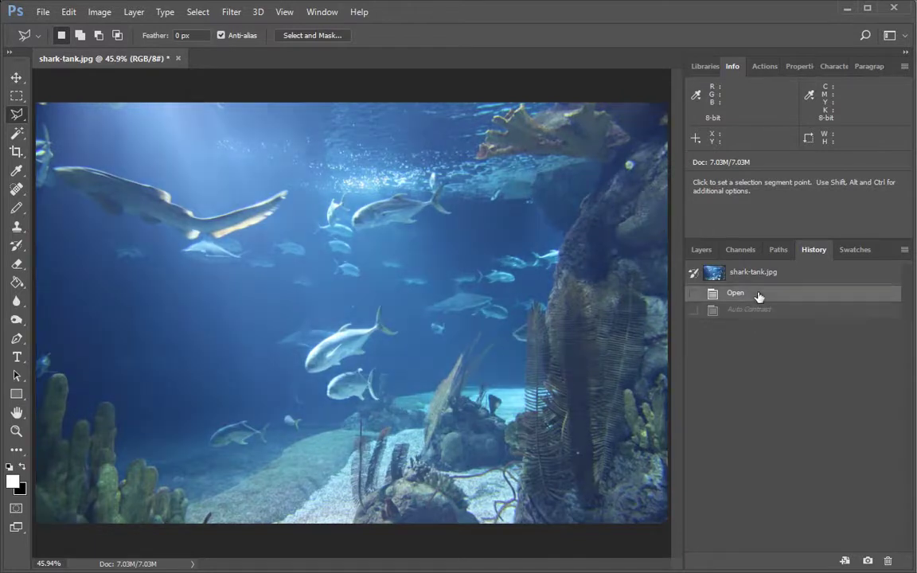
click(97, 12)
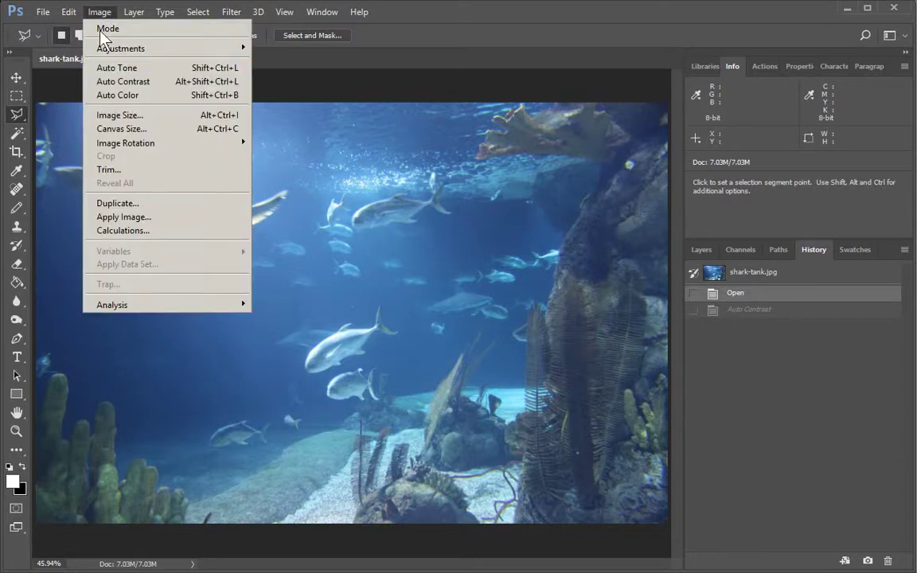
click(116, 96)
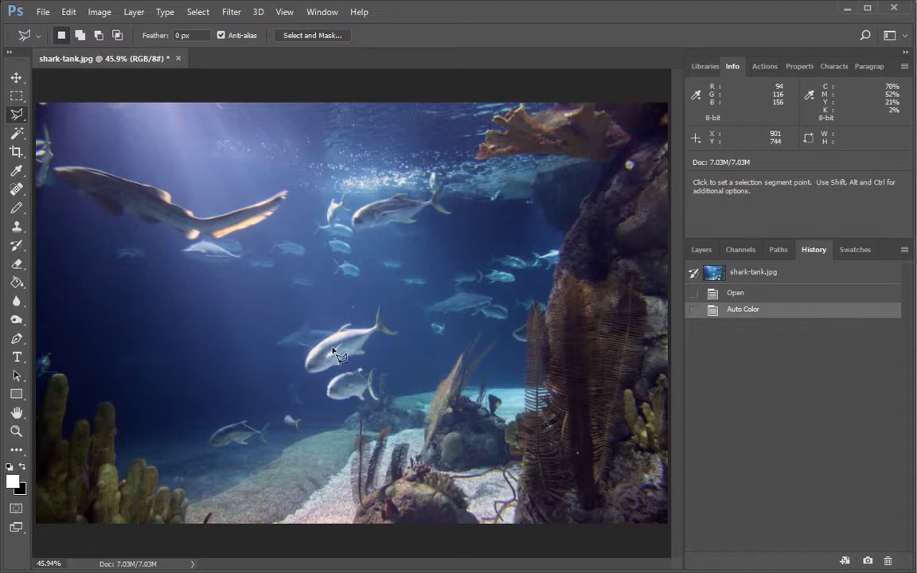
click(737, 294)
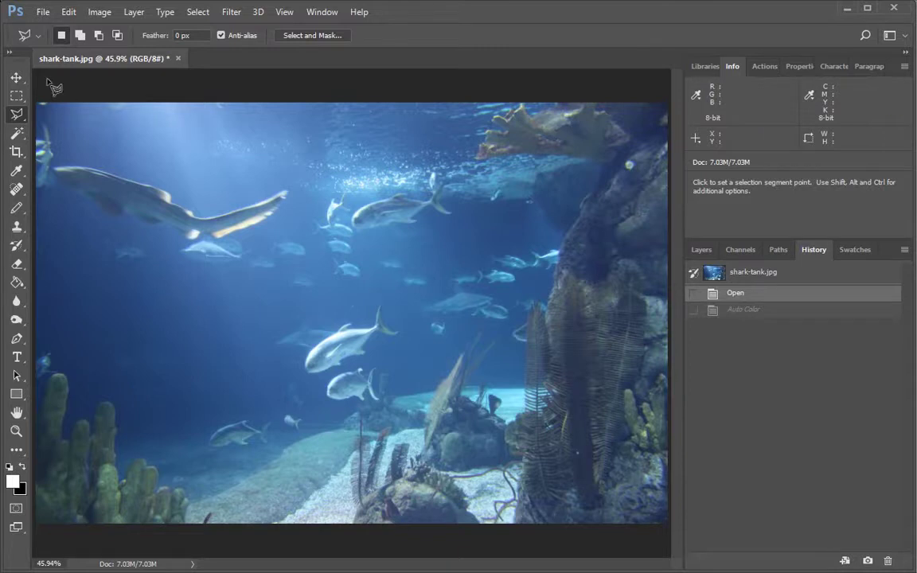
Switch to the Move tool and open the Levels dialog on shark-tank.jpg.
click(17, 69)
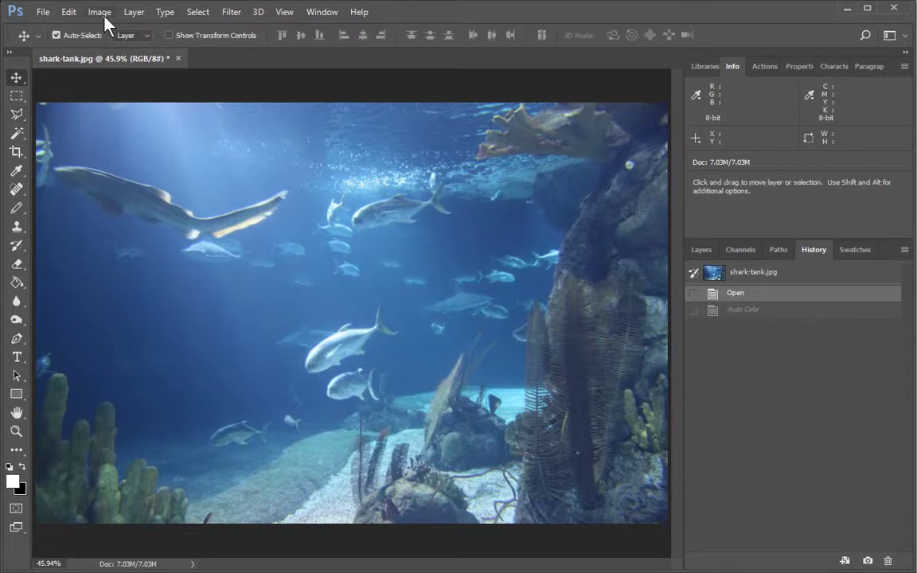
click(105, 16)
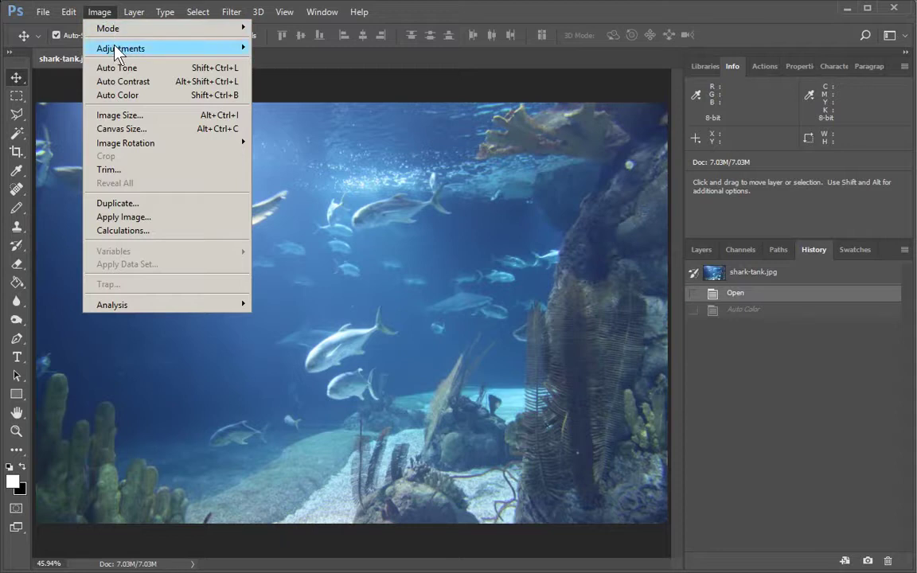
mouse_move(108, 46)
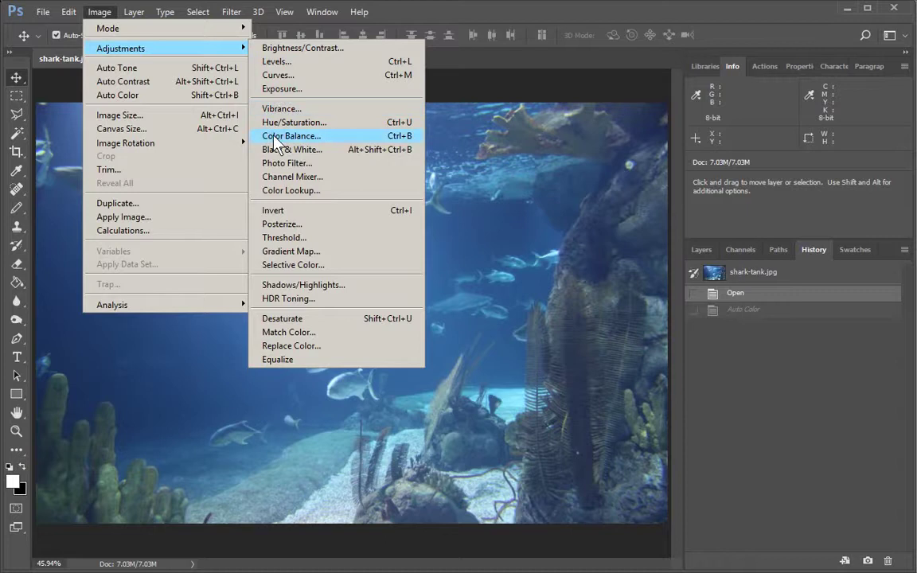
click(283, 65)
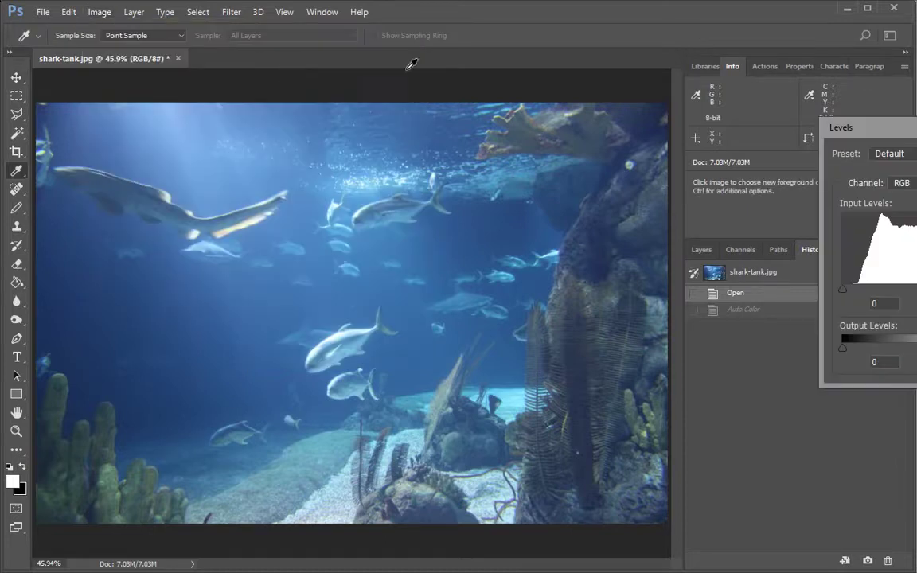
Move the Levels dialog aside, set the black input to 18, and test the white and midtone sliders.
drag(904, 130, 394, 147)
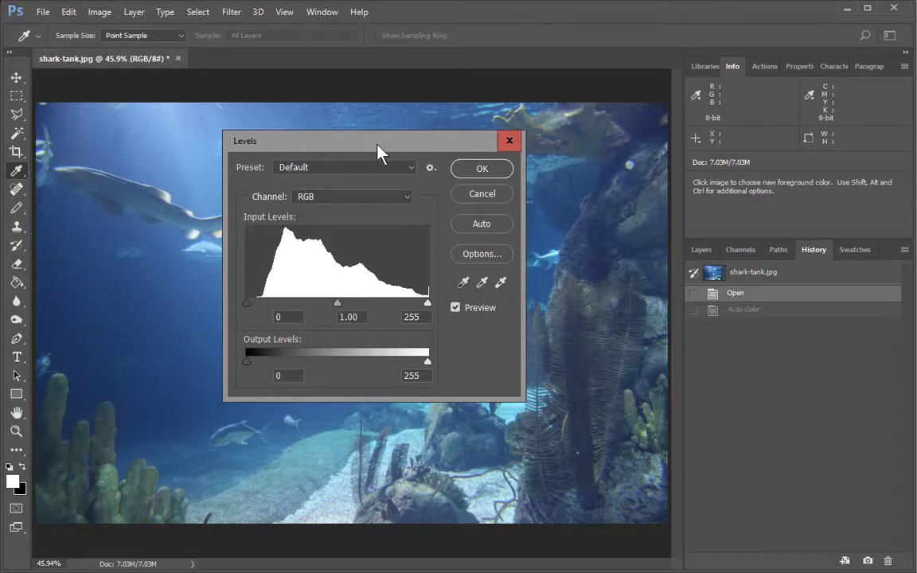
drag(379, 151, 766, 286)
drag(635, 437, 647, 437)
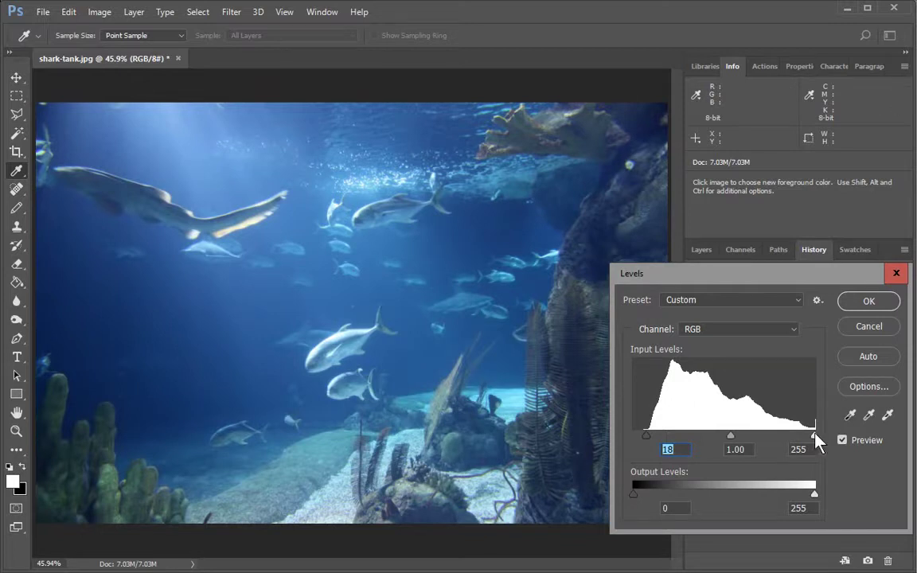
drag(814, 437, 776, 437)
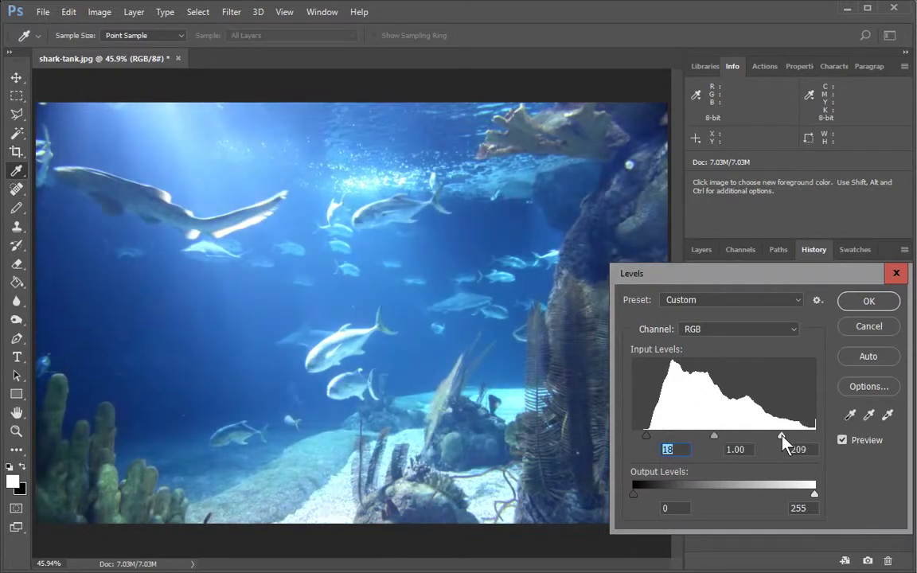
drag(783, 437, 815, 437)
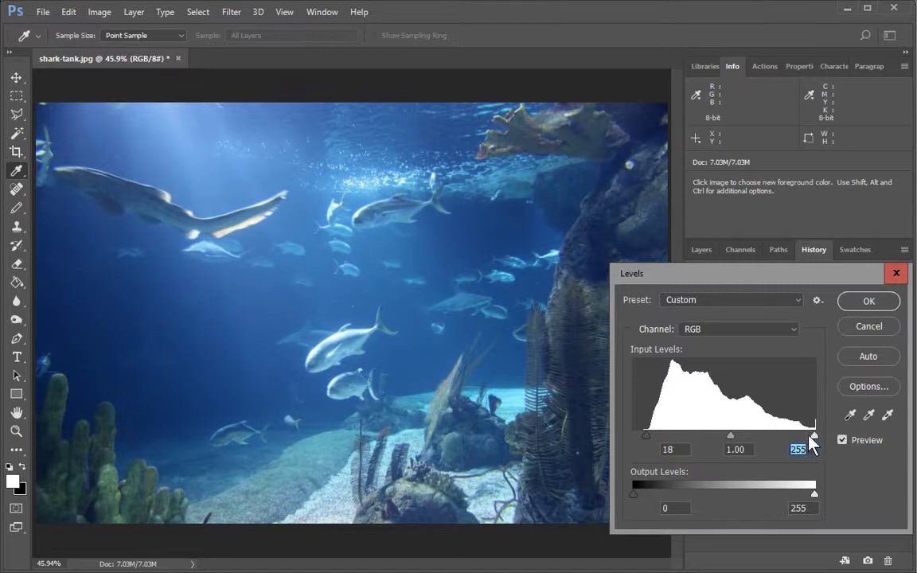
drag(737, 438, 726, 438)
double_click(734, 450)
Enter a midtone value of 1 and pull the white input point to 238.
text(1)
mouse_move(814, 438)
mouse_down()
mouse_move(791, 439)
mouse_move(813, 439)
mouse_move(803, 438)
mouse_up()
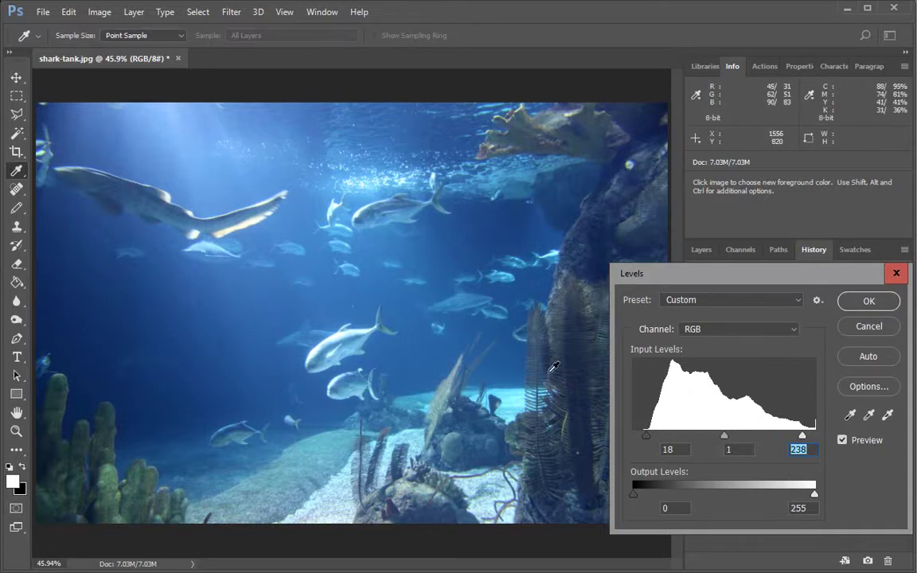
Compare the photo with and without Levels, then apply Levels 18, 1, 238.
click(843, 442)
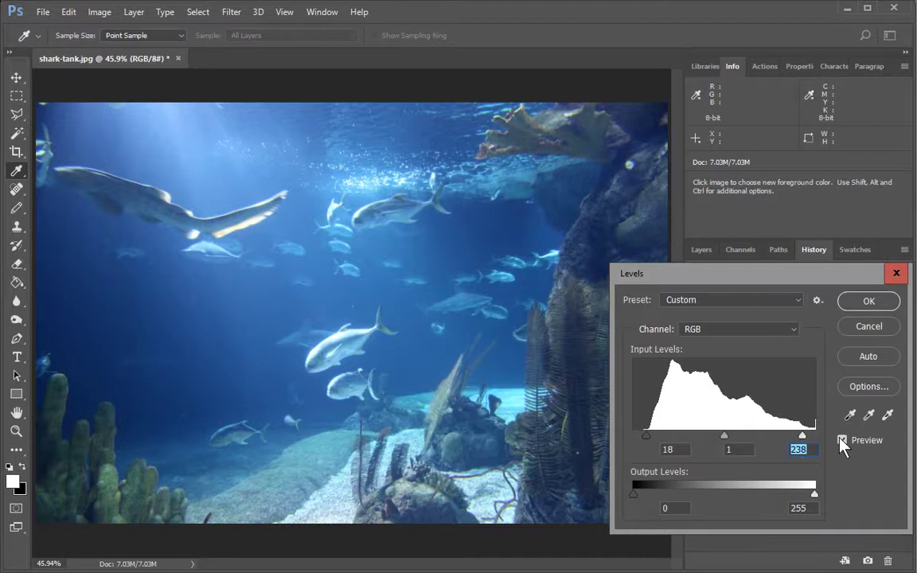
click(843, 441)
click(842, 440)
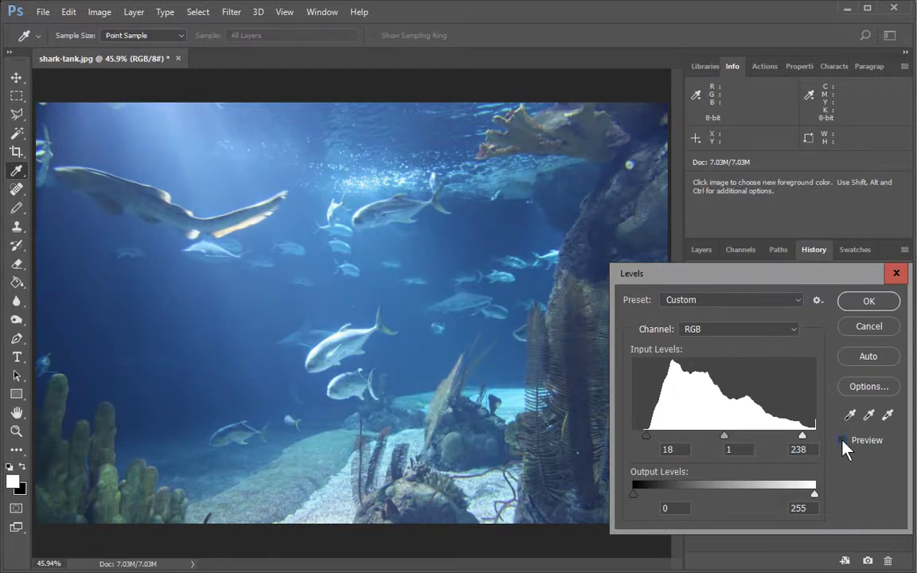
click(844, 443)
click(842, 442)
click(842, 442)
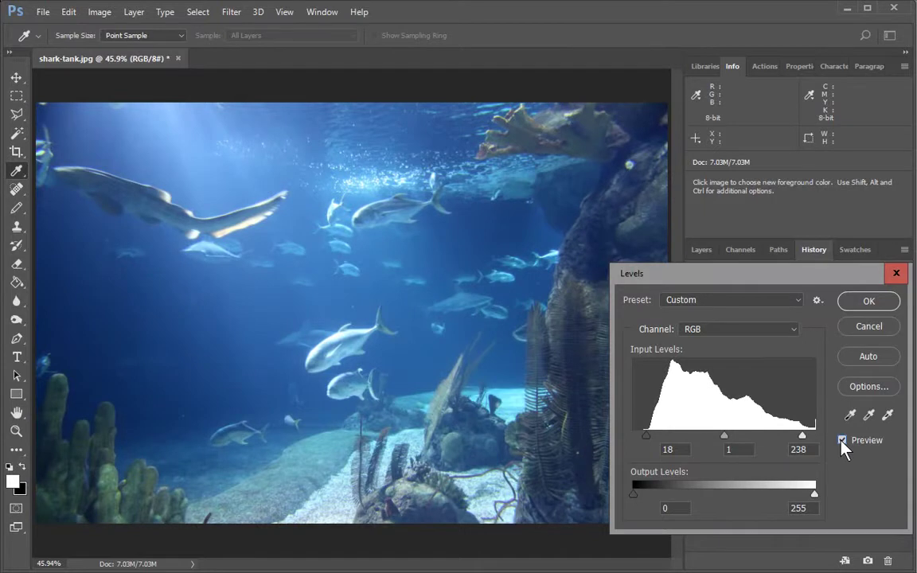
click(842, 442)
click(842, 442)
click(843, 442)
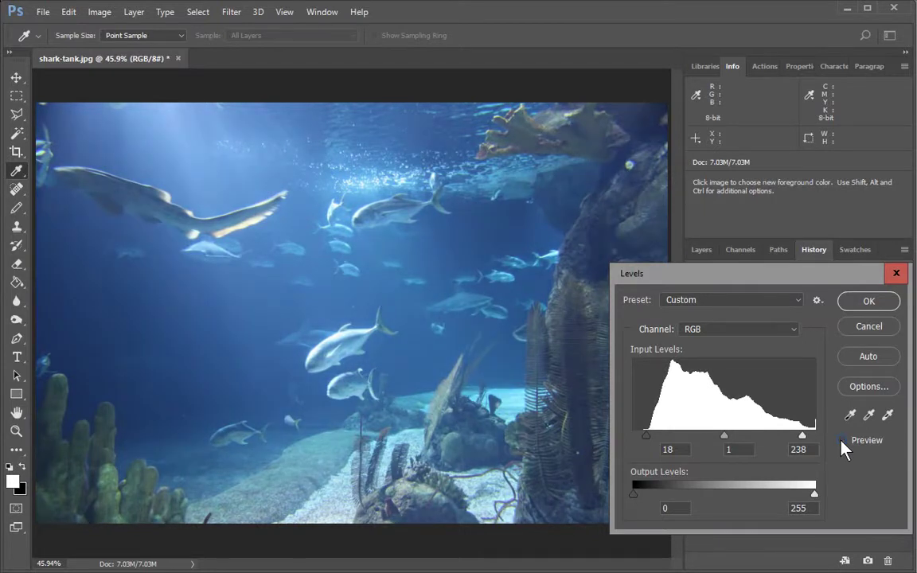
click(843, 442)
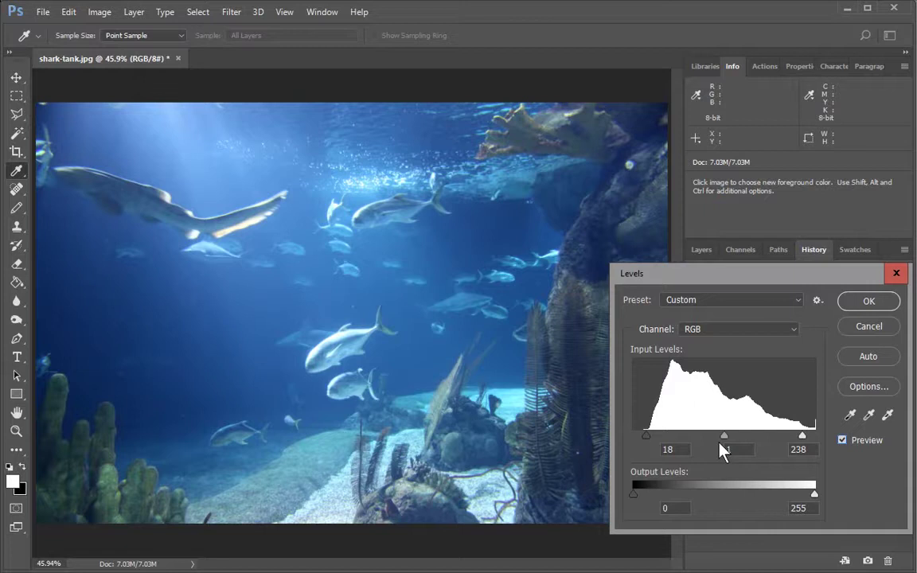
click(843, 441)
click(869, 303)
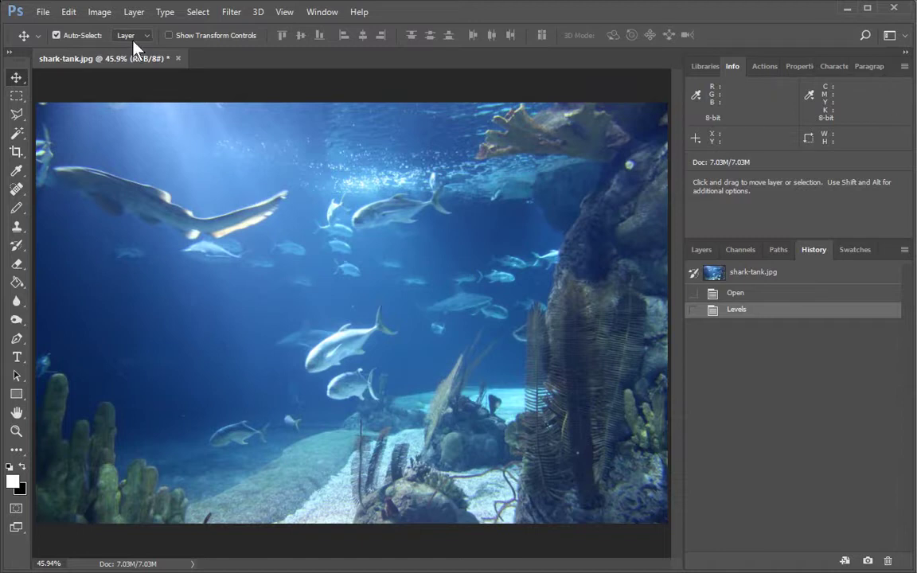
Open Curves and try darkening and brightening the midtones with the RGB point.
click(96, 13)
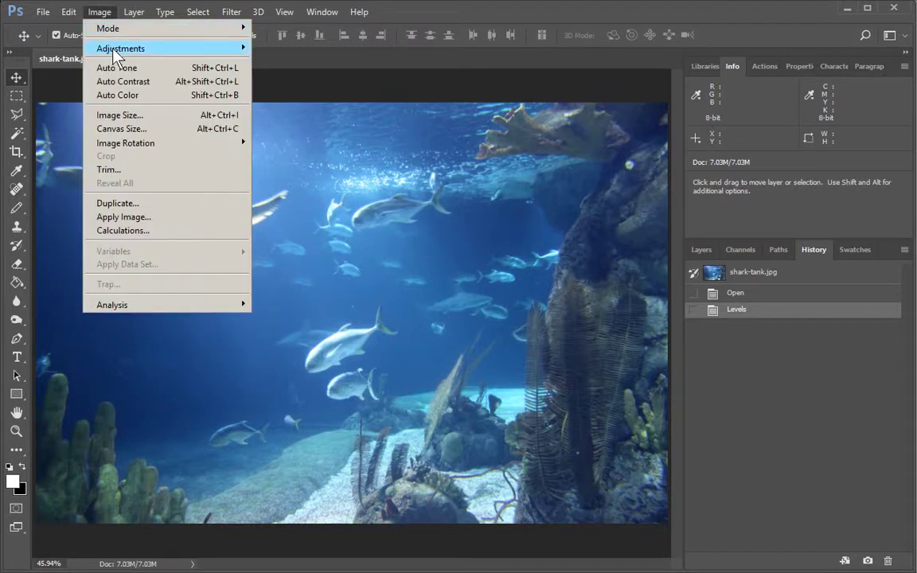
mouse_move(238, 56)
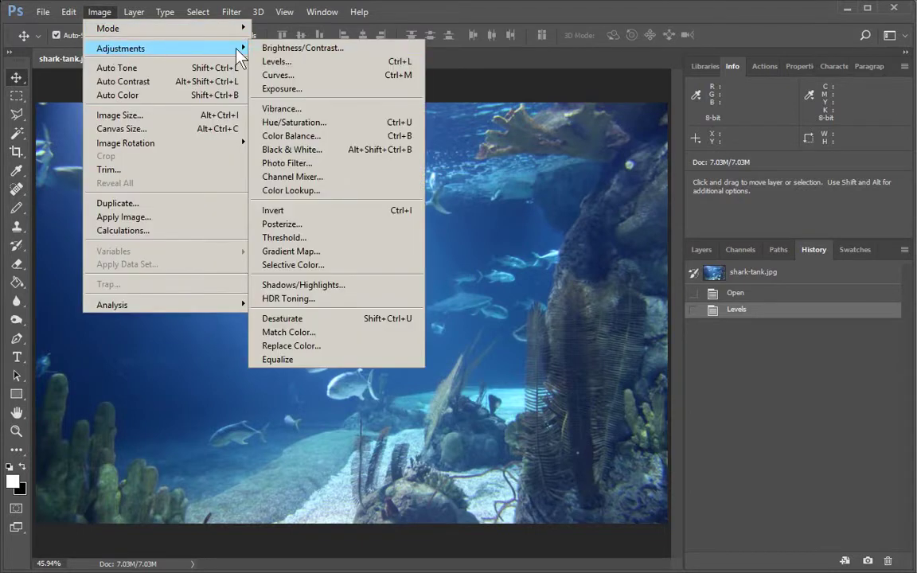
click(284, 76)
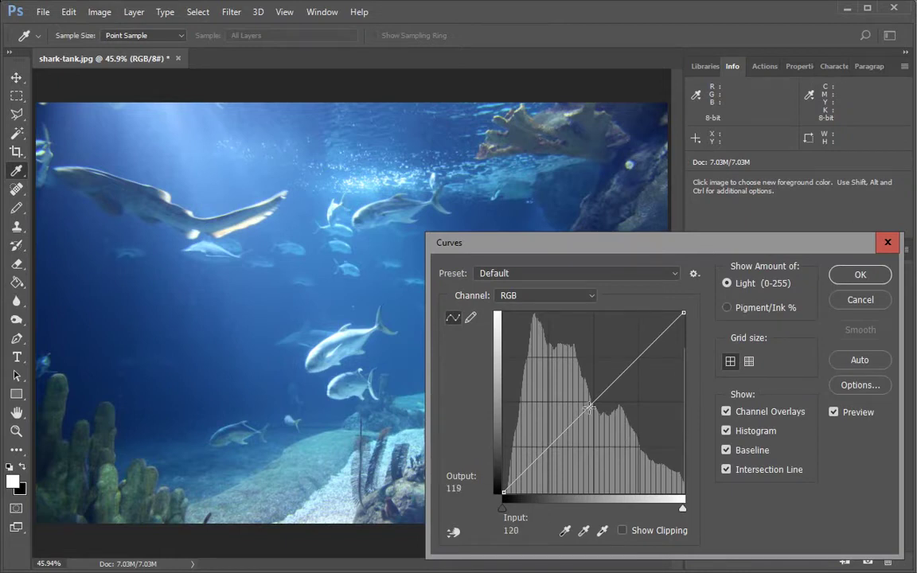
drag(588, 408, 625, 448)
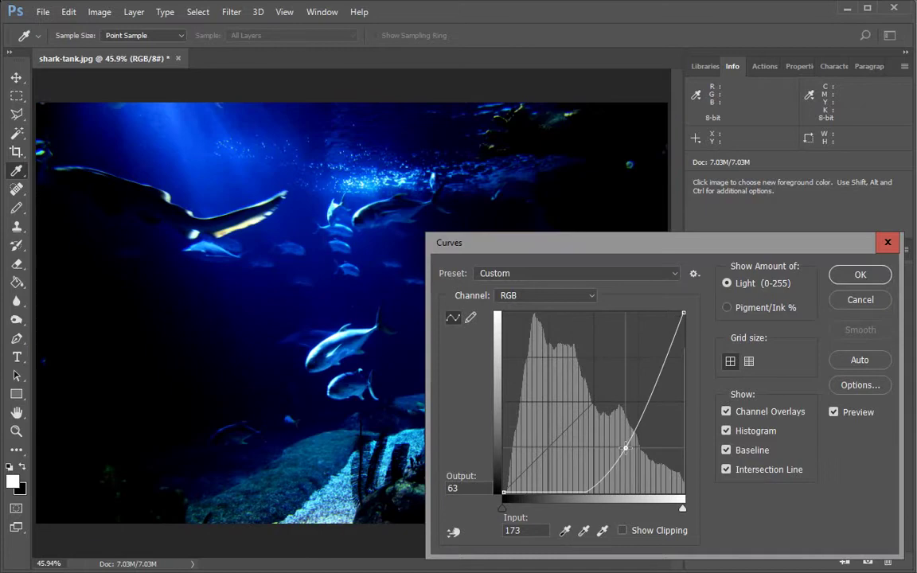
drag(626, 449, 590, 407)
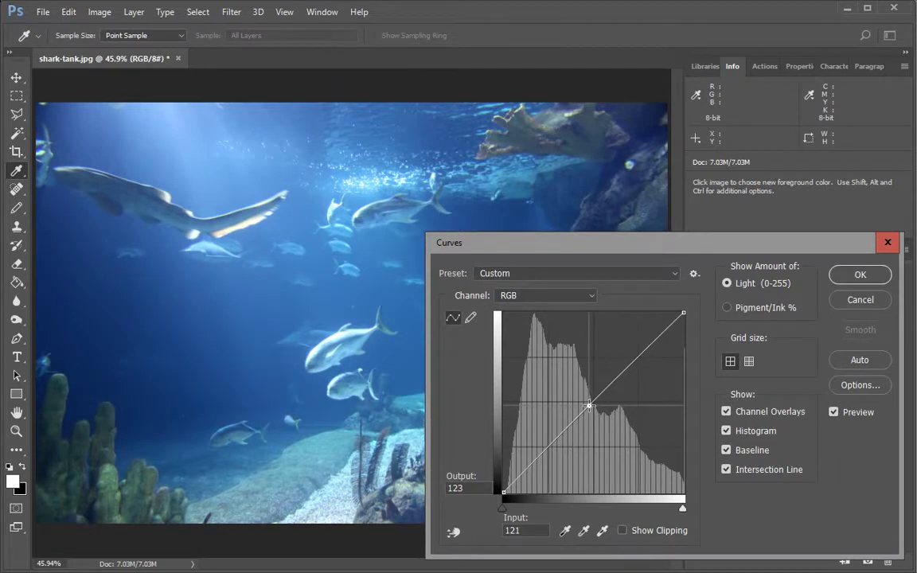
drag(590, 406, 606, 415)
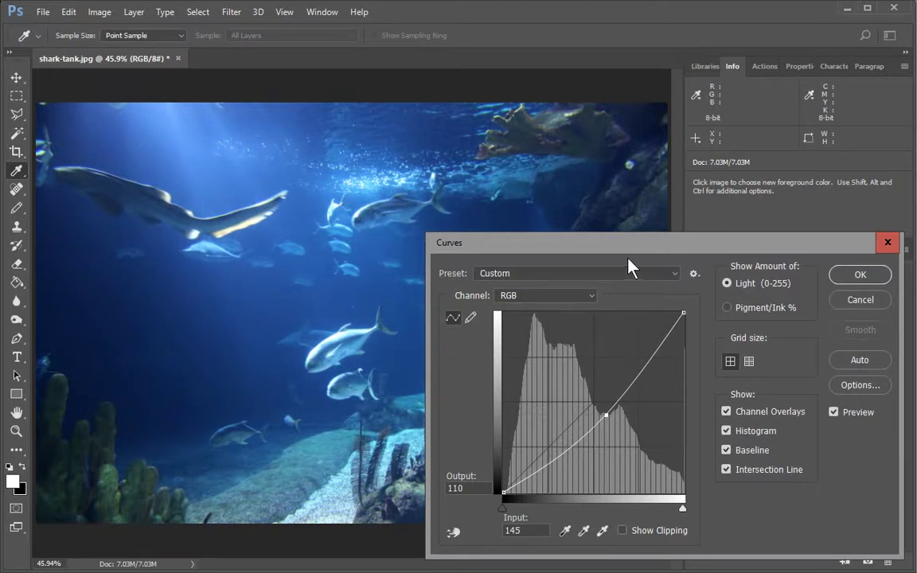
Move the Curves dialog aside and settle the point near the diagonal at 137 to 114.
drag(637, 252, 255, 71)
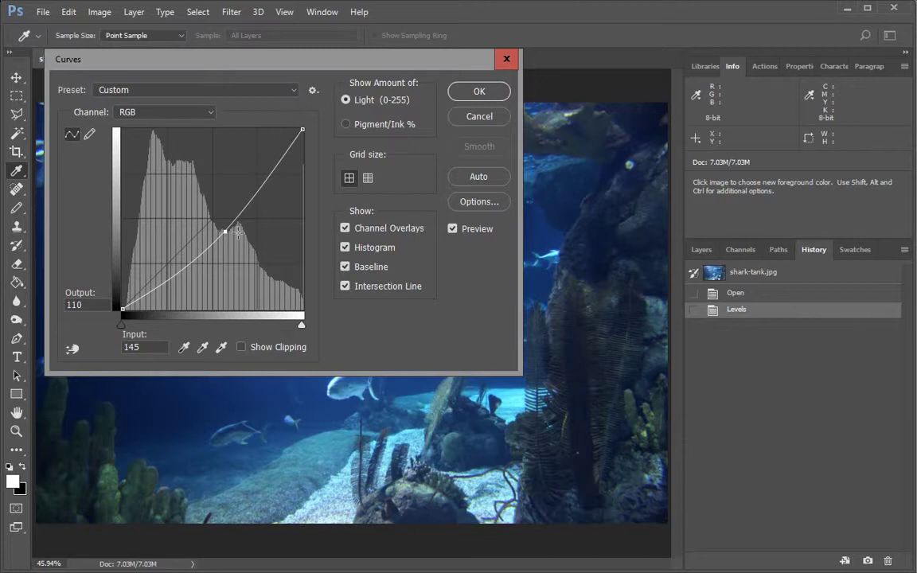
mouse_move(224, 231)
mouse_down()
mouse_move(207, 219)
mouse_move(220, 230)
mouse_up()
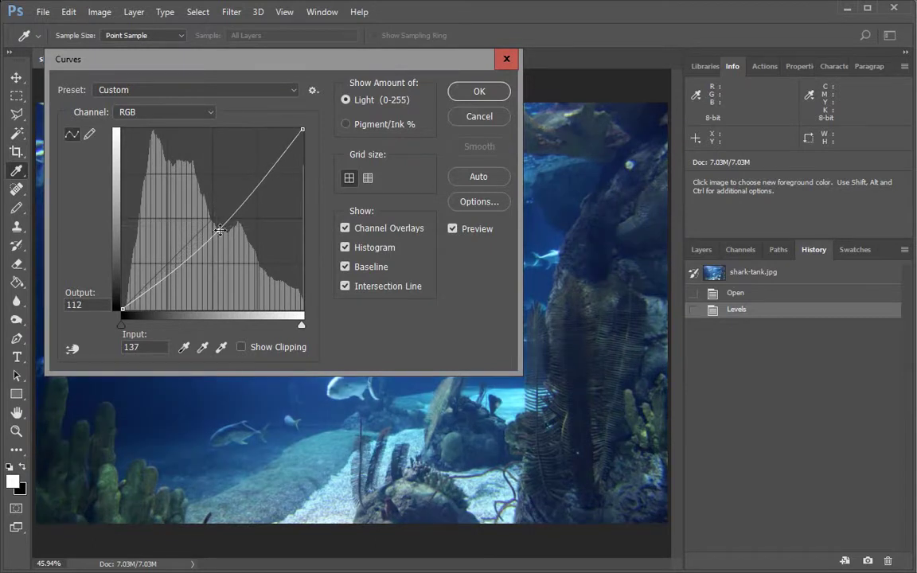
drag(241, 63, 566, 224)
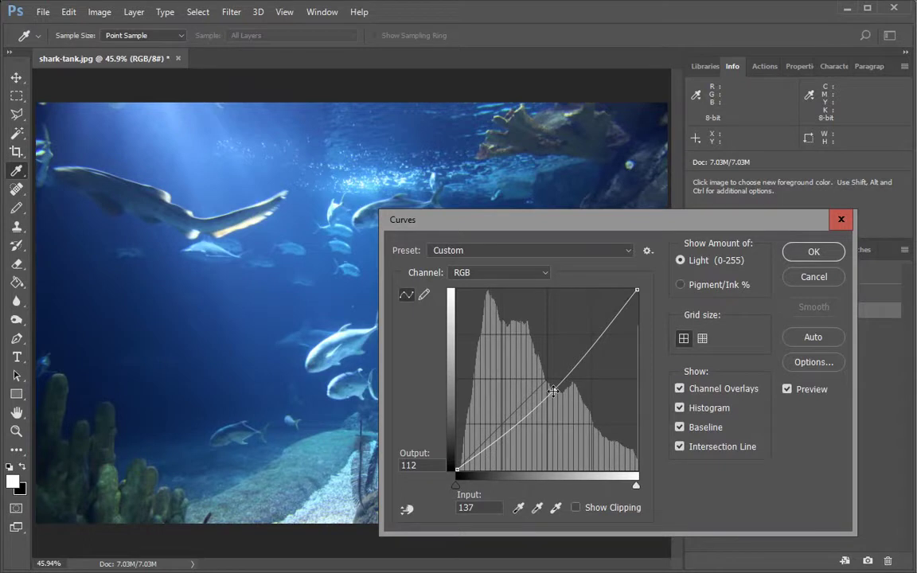
mouse_move(553, 391)
mouse_down()
mouse_move(544, 383)
mouse_move(554, 389)
mouse_up()
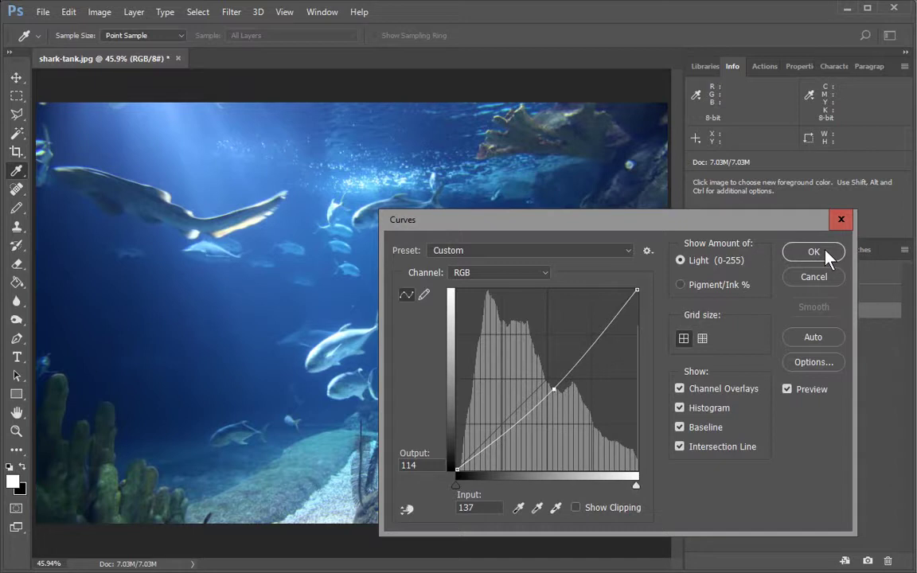
Compare the Curves preview, add a point at 83 to 65, and apply Curves.
drag(744, 223, 787, 207)
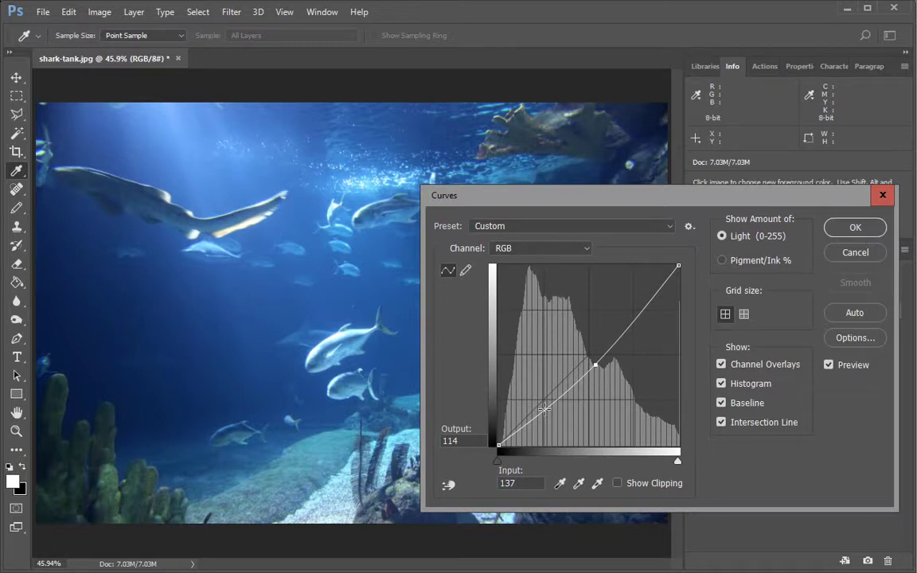
click(829, 364)
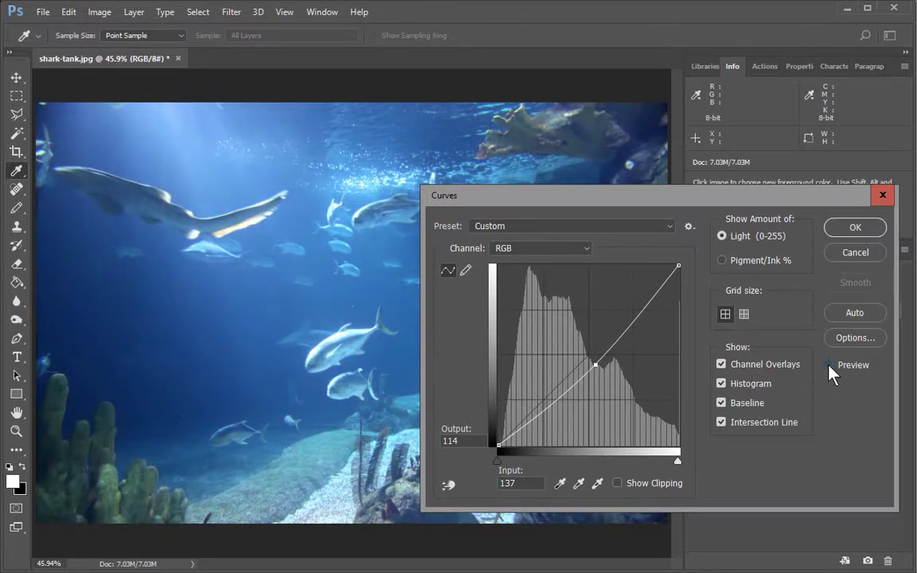
click(829, 365)
click(829, 364)
click(829, 364)
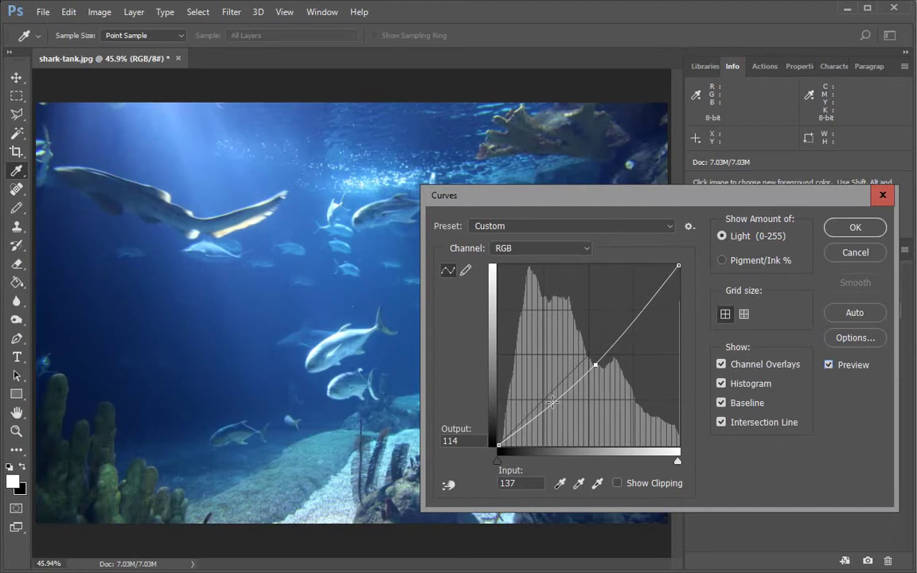
mouse_move(552, 403)
mouse_down()
mouse_move(542, 365)
mouse_move(559, 401)
mouse_move(556, 360)
mouse_move(557, 399)
mouse_up()
click(849, 228)
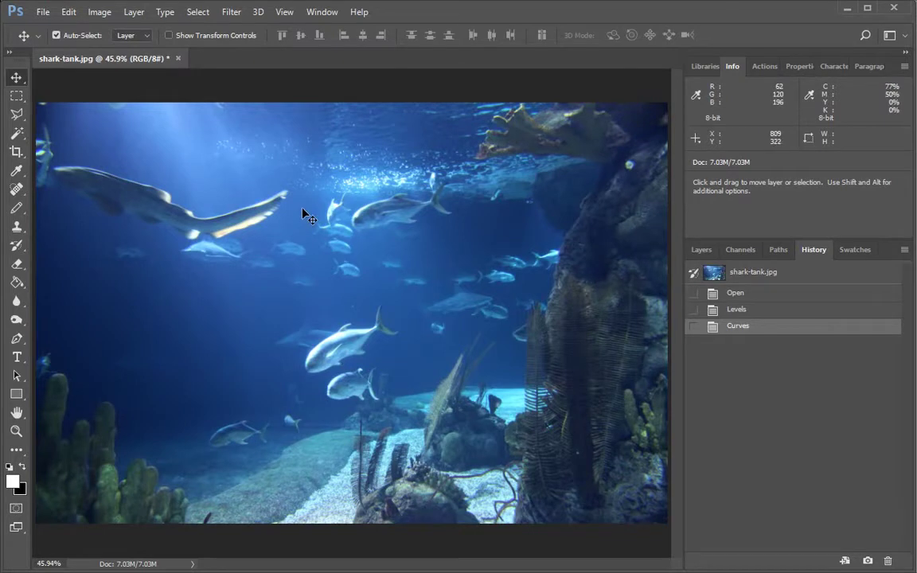
Open Brightness/Contrast and set brightness back to 0 after testing it.
click(96, 15)
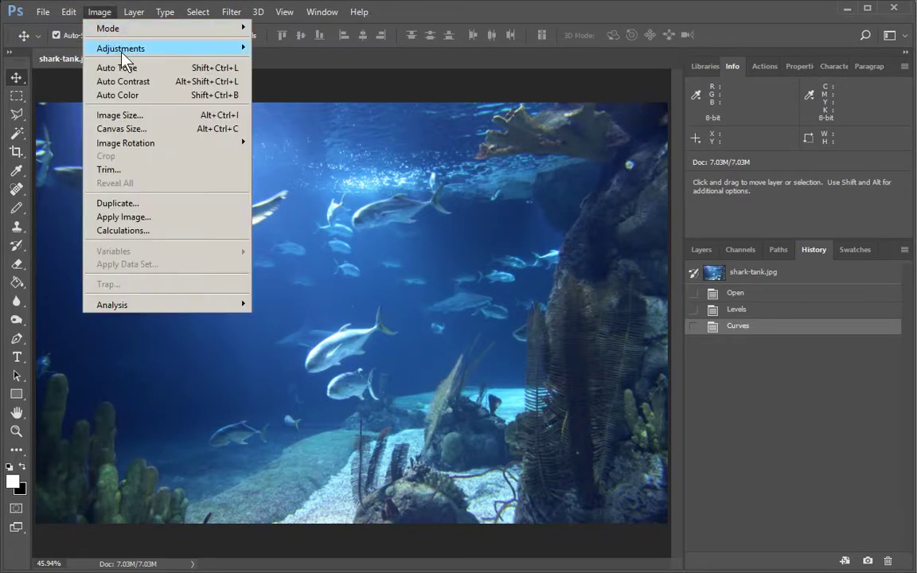
mouse_move(191, 56)
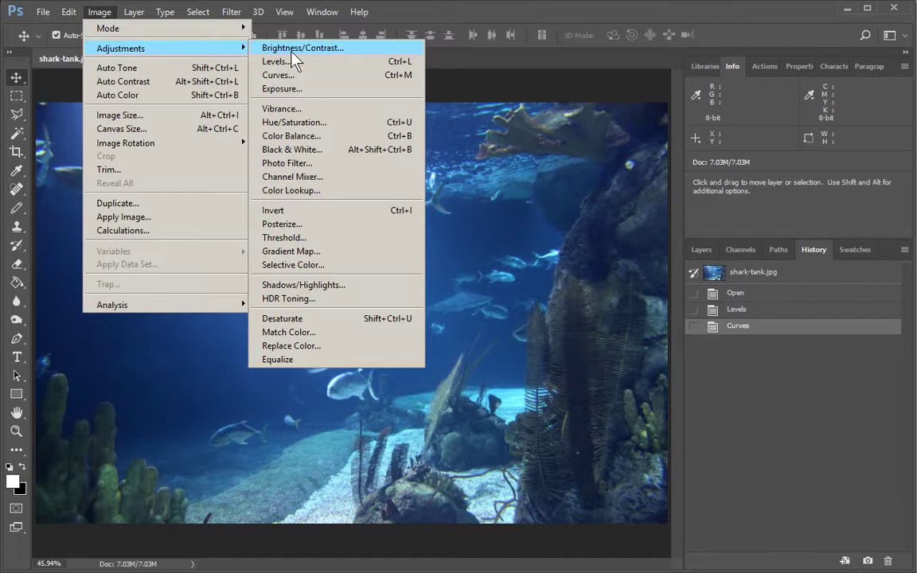
key(Escape)
key(i)
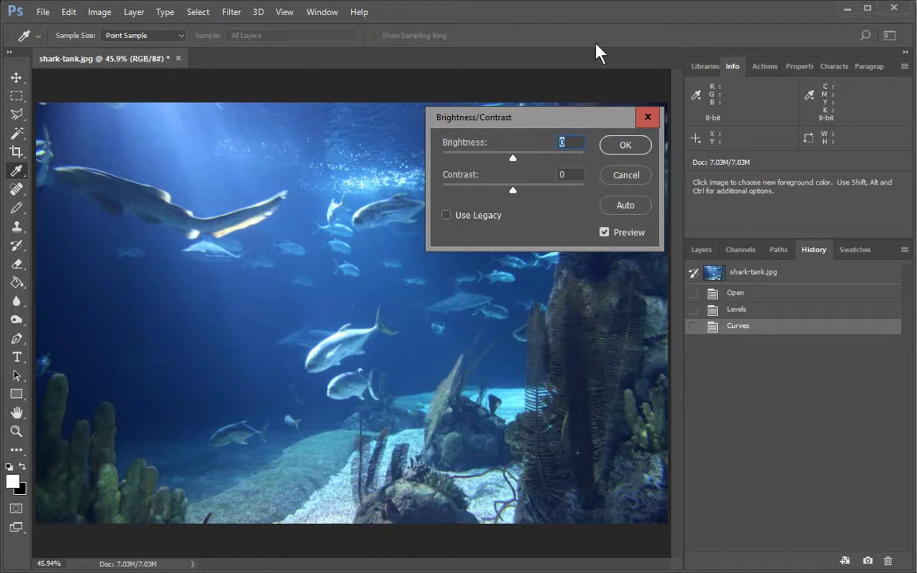
drag(515, 158, 539, 159)
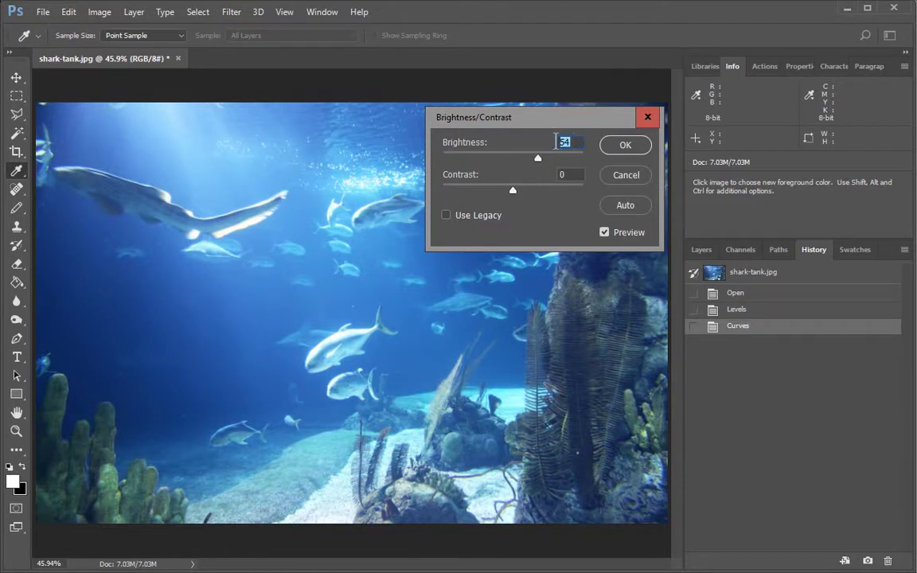
text(0)
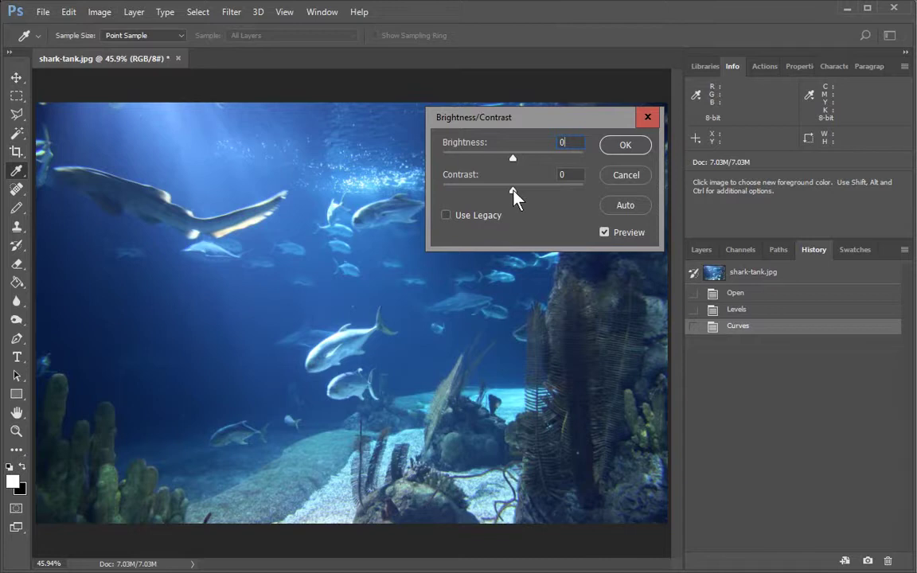
Raise contrast to 8, checking the preview, and apply Brightness/Contrast.
mouse_move(513, 194)
mouse_down()
mouse_move(567, 193)
mouse_move(460, 193)
mouse_move(583, 200)
mouse_move(519, 196)
mouse_up()
click(605, 231)
drag(519, 190, 523, 190)
drag(523, 191, 520, 191)
click(625, 147)
key(v)
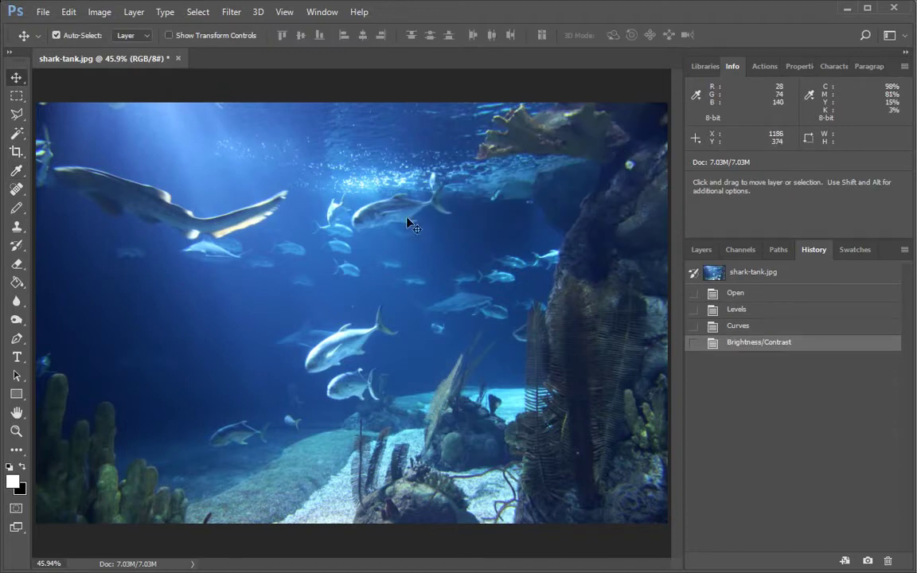
Open the Exposure adjustment and reset Exposure and Offset to 0 after testing them.
click(99, 13)
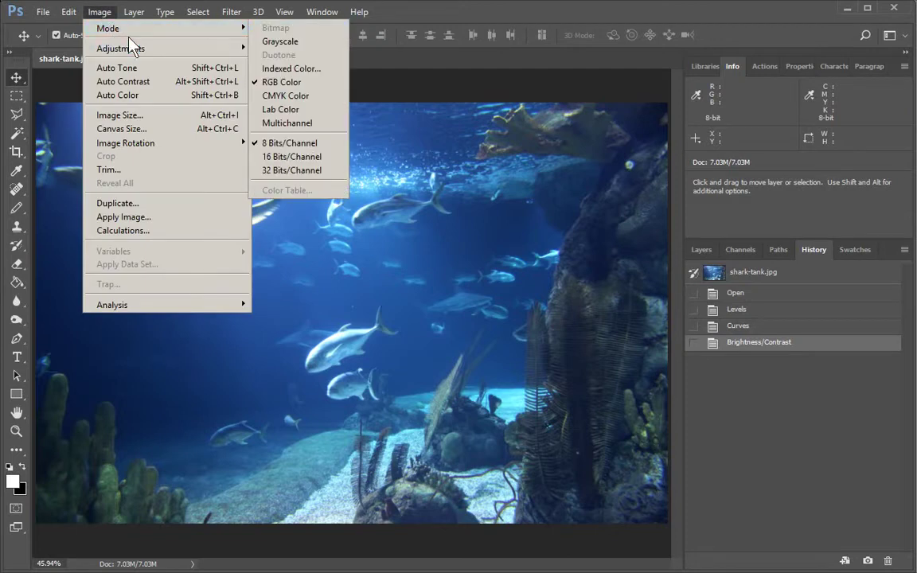
mouse_move(130, 45)
click(267, 87)
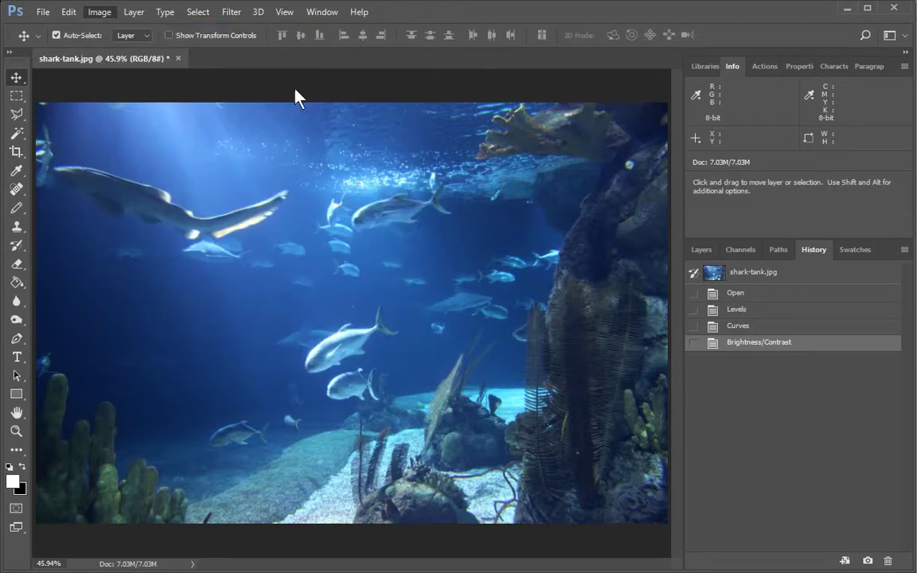
drag(908, 99, 692, 88)
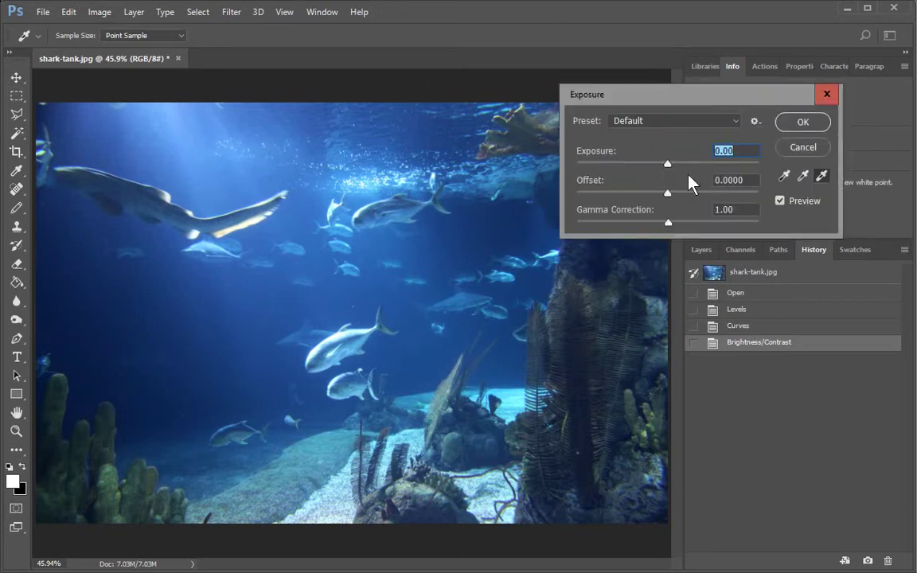
mouse_move(668, 163)
mouse_down()
mouse_move(650, 164)
mouse_move(670, 163)
mouse_up()
text(0)
drag(668, 193, 676, 225)
text(0)
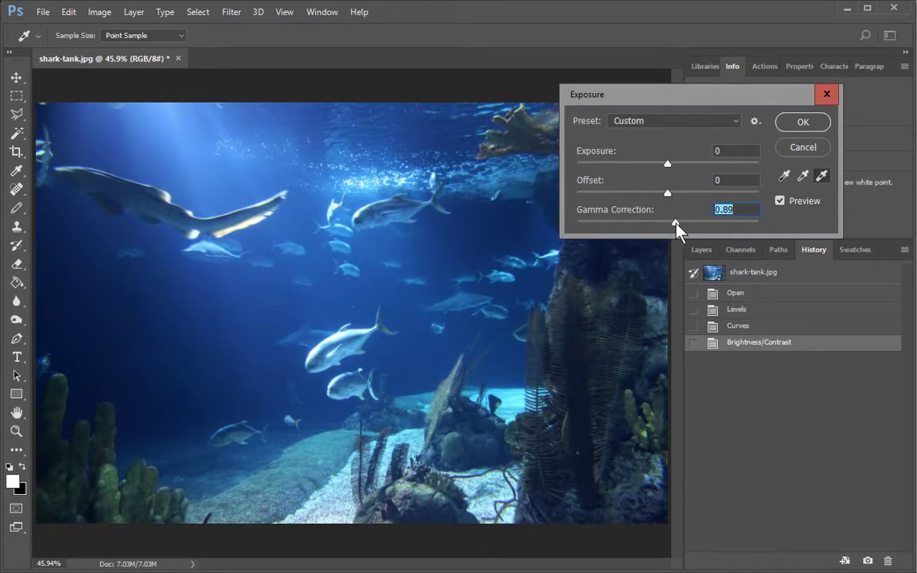
Set gamma correction to about 0.94, compare the preview, and apply Exposure.
drag(677, 225, 677, 226)
click(782, 202)
click(782, 202)
click(802, 126)
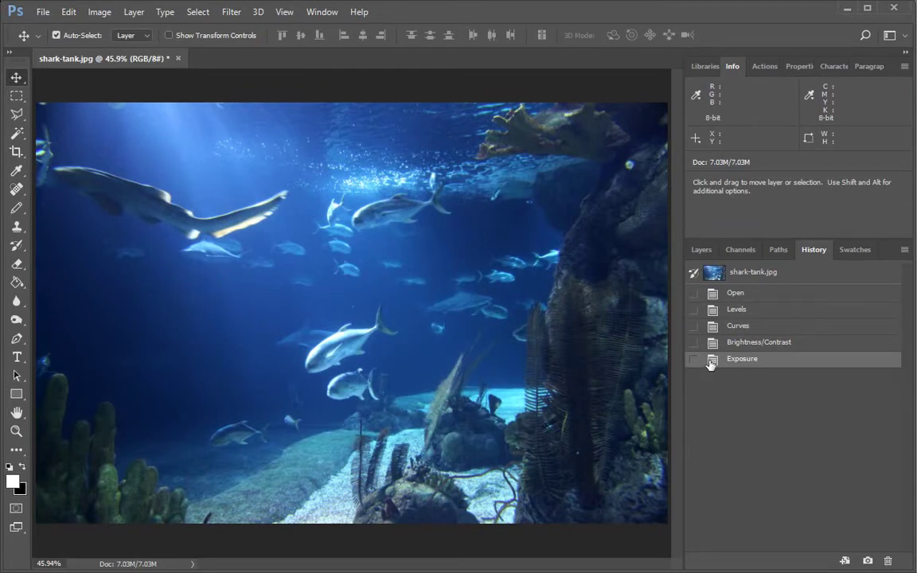
click(768, 297)
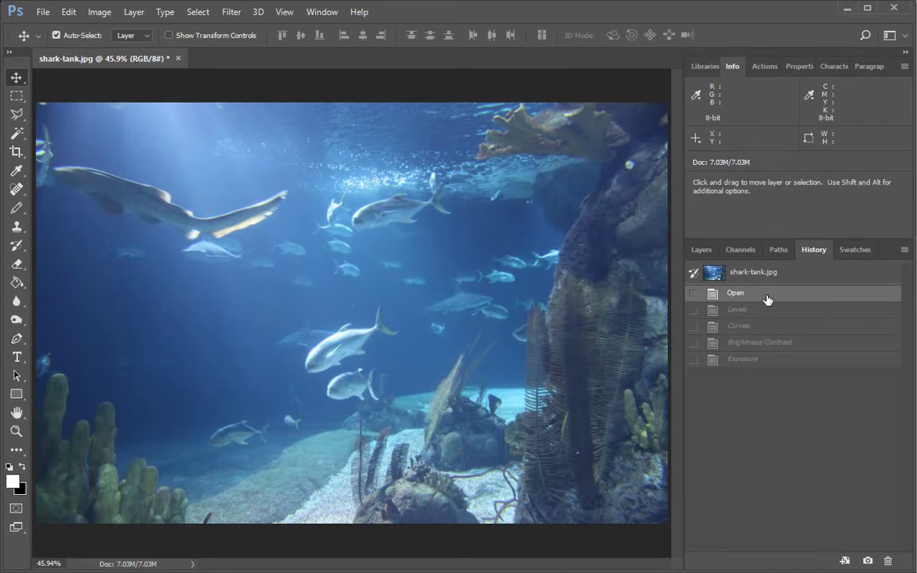
click(751, 313)
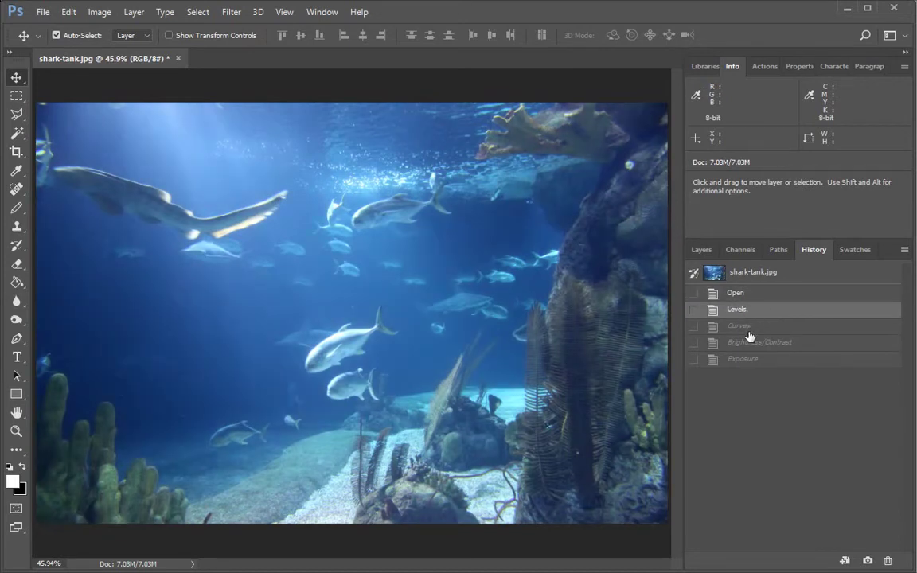
click(750, 327)
click(751, 344)
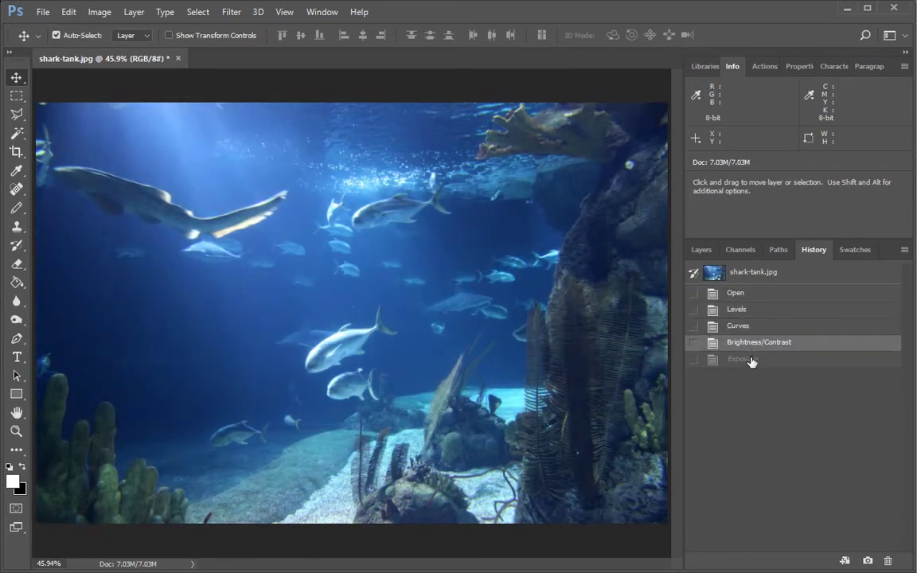
click(751, 360)
click(760, 294)
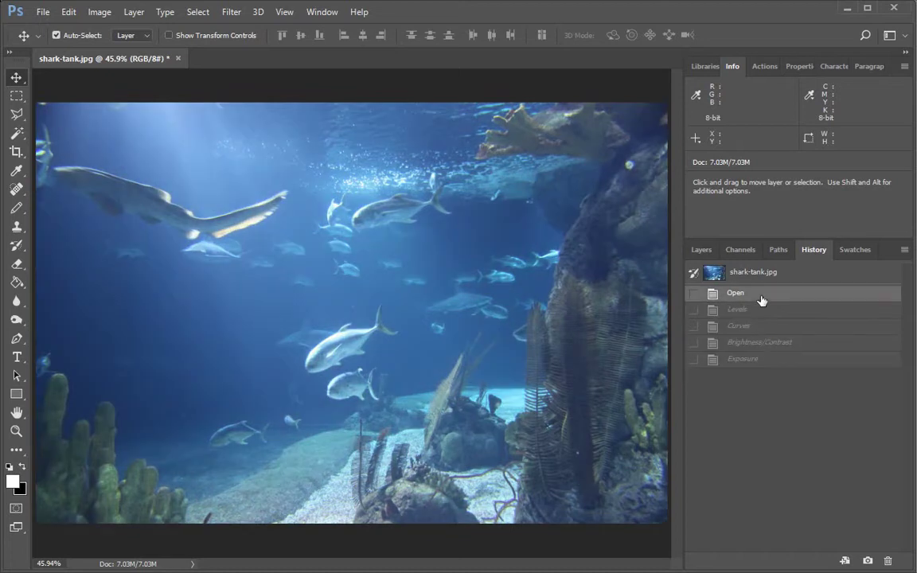
click(763, 360)
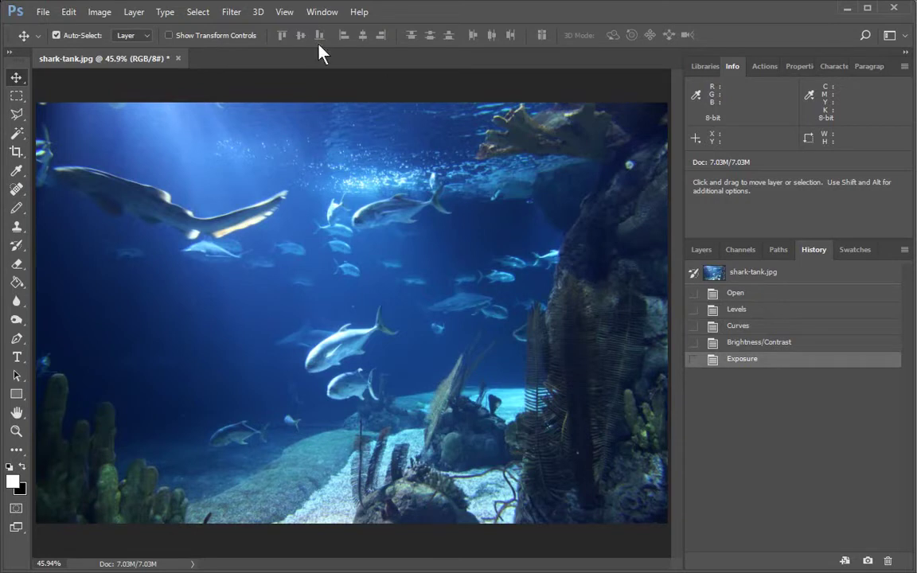
Open the Vibrance adjustment and return Vibrance to 0 after testing it.
click(97, 13)
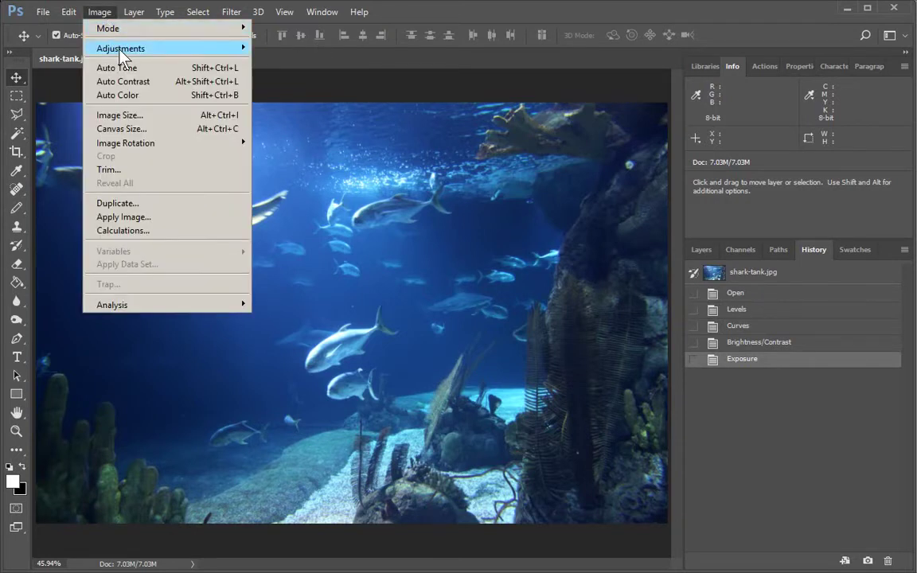
mouse_move(108, 49)
click(275, 108)
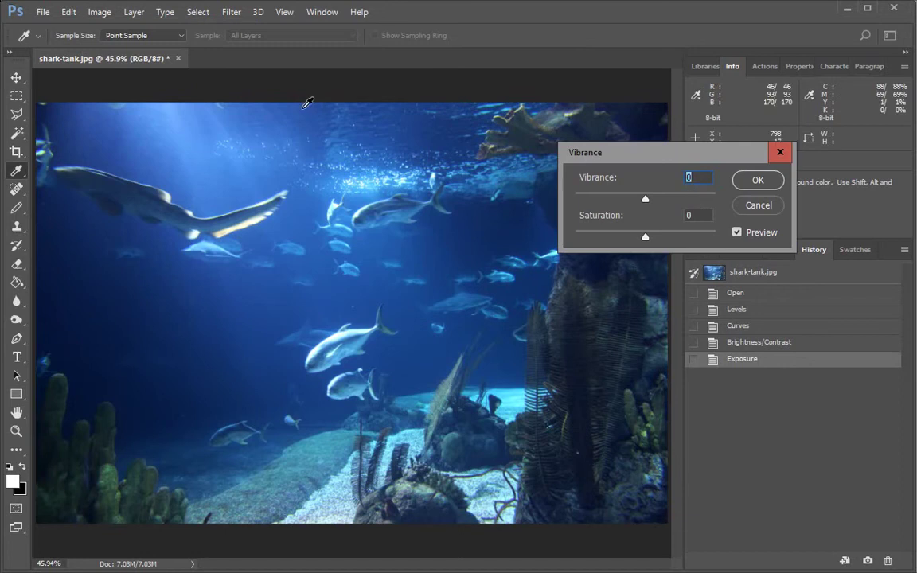
mouse_move(647, 200)
mouse_down()
mouse_move(706, 202)
mouse_move(649, 205)
mouse_up()
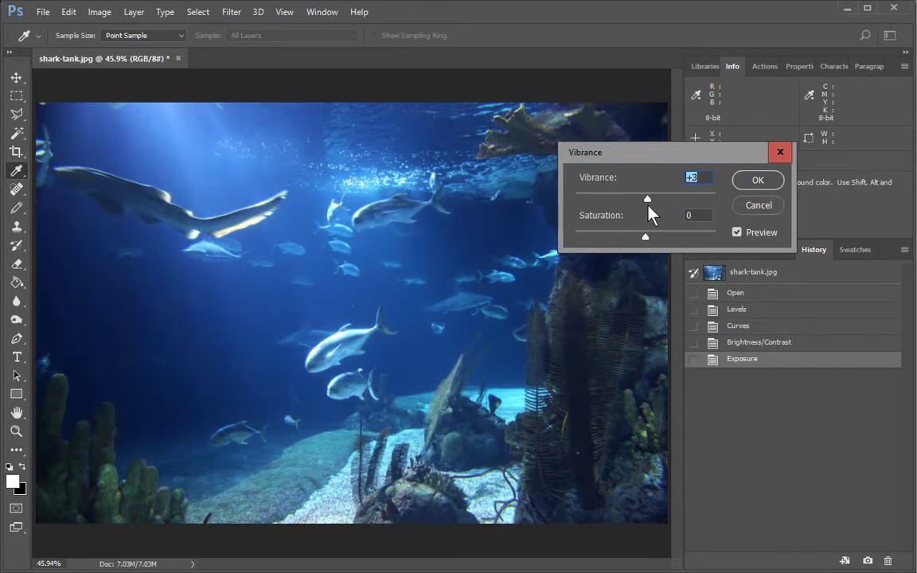
text(0)
Test the saturation range, set Saturation to 0, and commit Vibrance.
drag(646, 238, 575, 239)
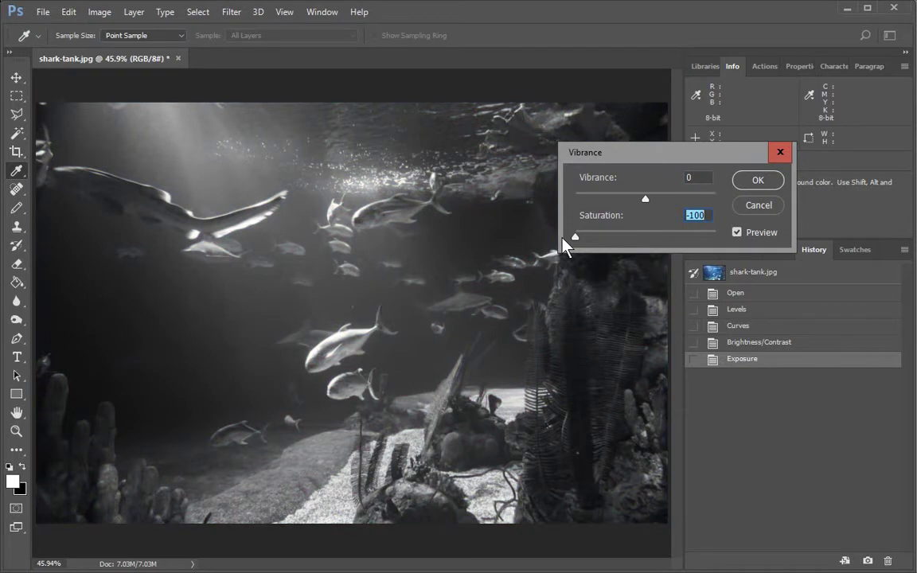
drag(563, 239, 649, 245)
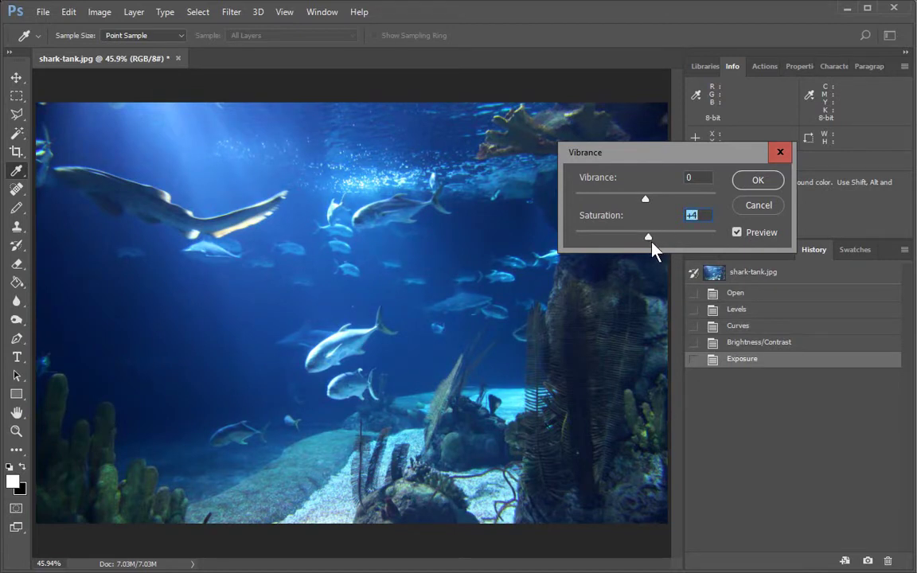
text(0)
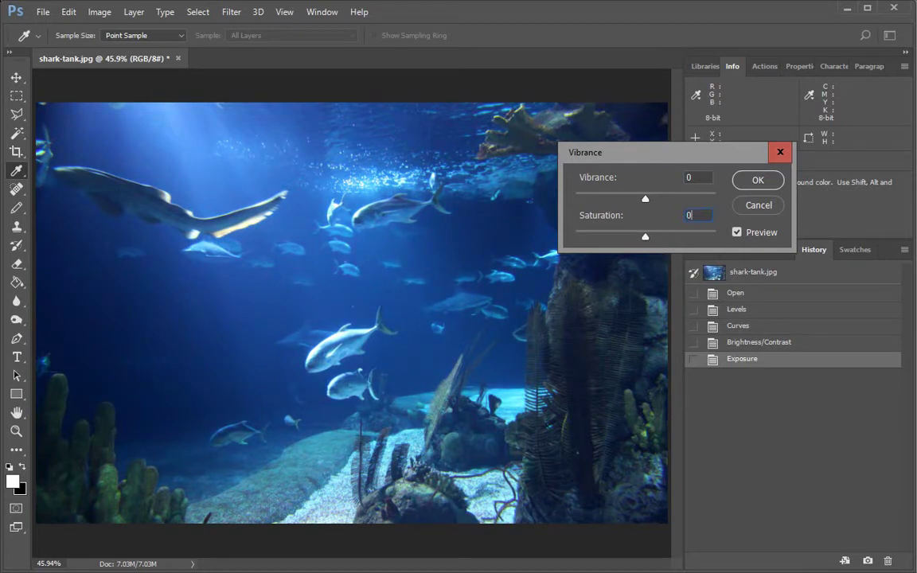
click(758, 182)
key(v)
click(99, 12)
Open Hue/Saturation, try a strong hue shift, then set Hue back to 0.
mouse_move(116, 49)
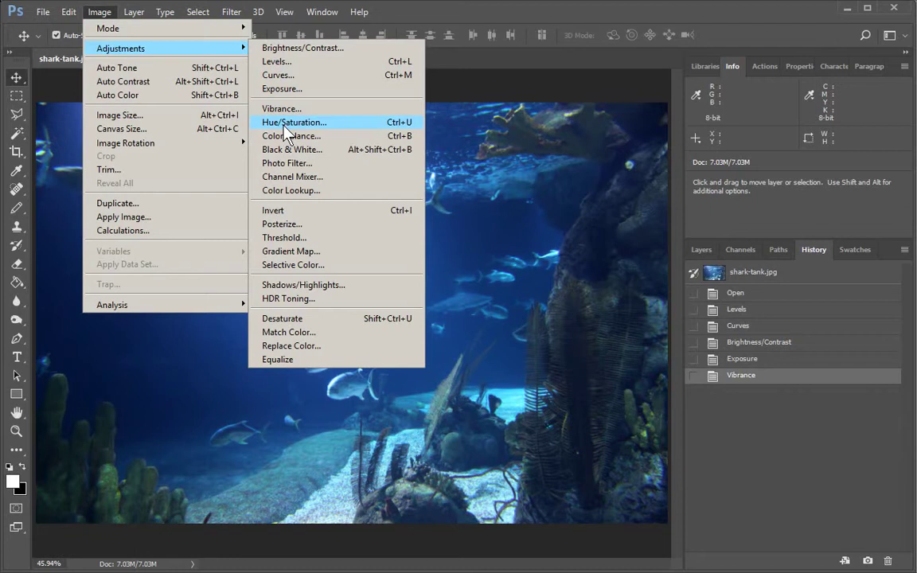
key(Escape)
key(i)
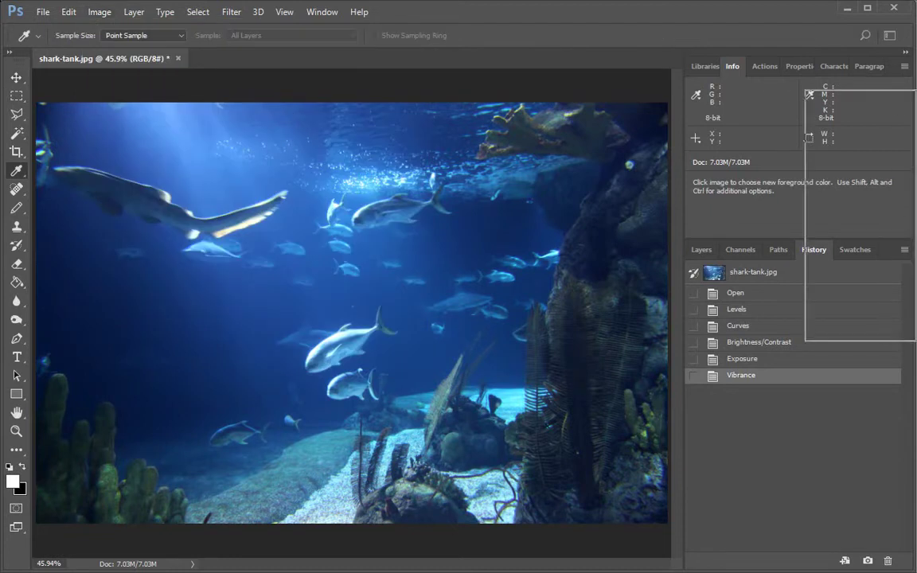
drag(916, 112, 714, 112)
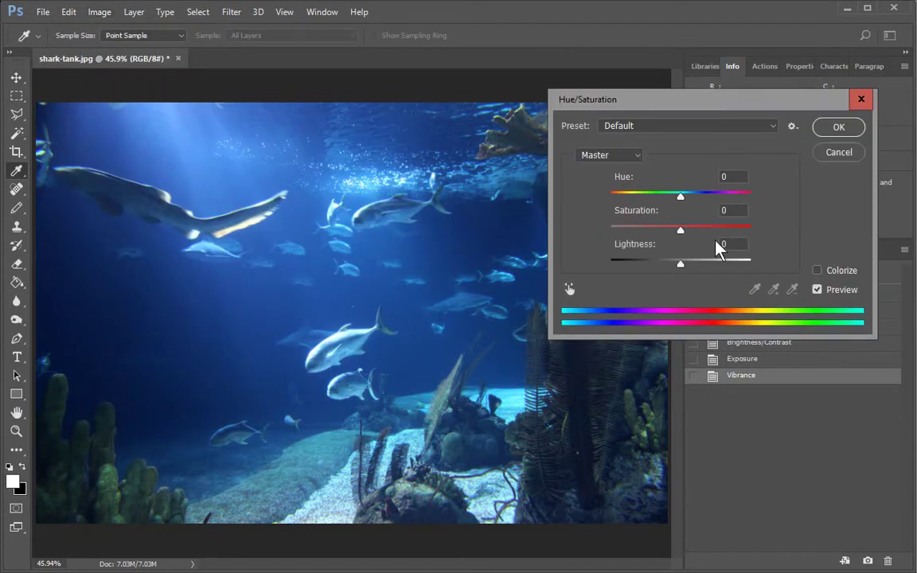
mouse_move(681, 204)
mouse_down()
mouse_move(751, 205)
mouse_move(614, 199)
mouse_move(680, 203)
mouse_up()
text(0)
Test Saturation and Lightness changes, return both to 0, and commit the Hue/Saturation step.
drag(681, 231, 716, 239)
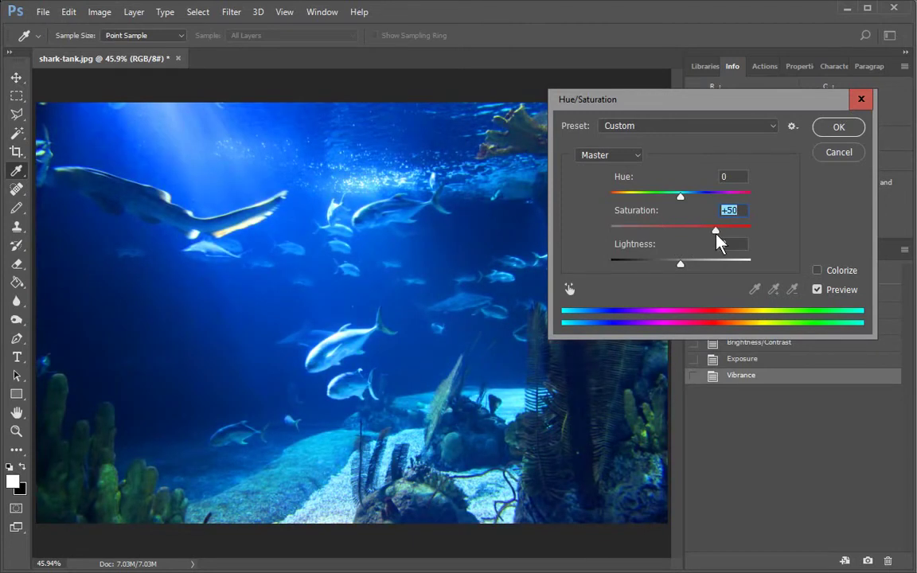
drag(717, 237, 678, 234)
text(0)
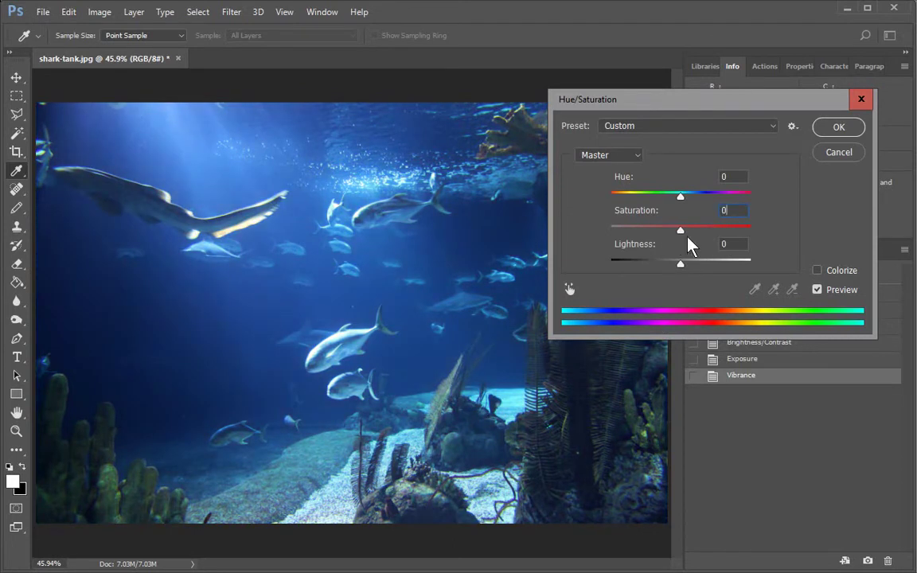
mouse_move(682, 262)
mouse_down()
mouse_move(666, 265)
mouse_move(683, 263)
mouse_move(675, 264)
mouse_up()
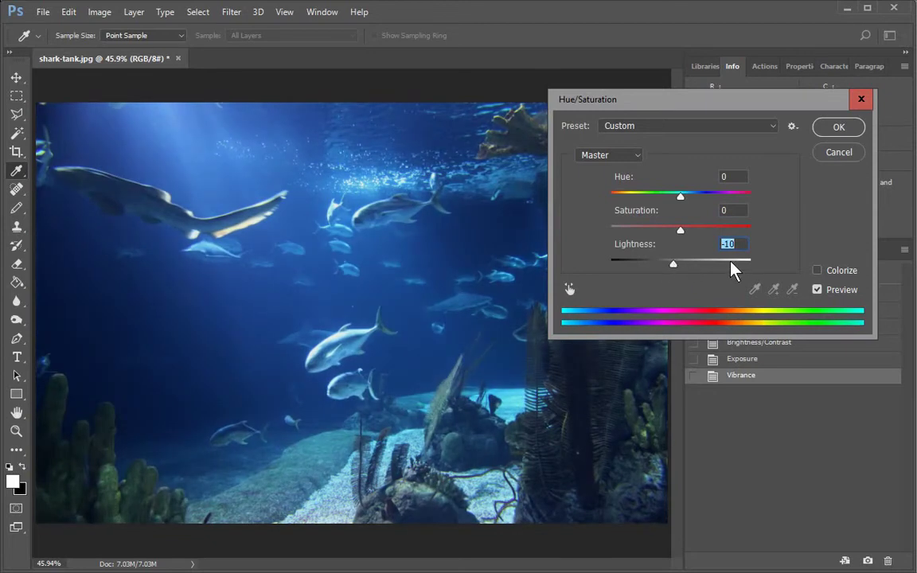
text(0)
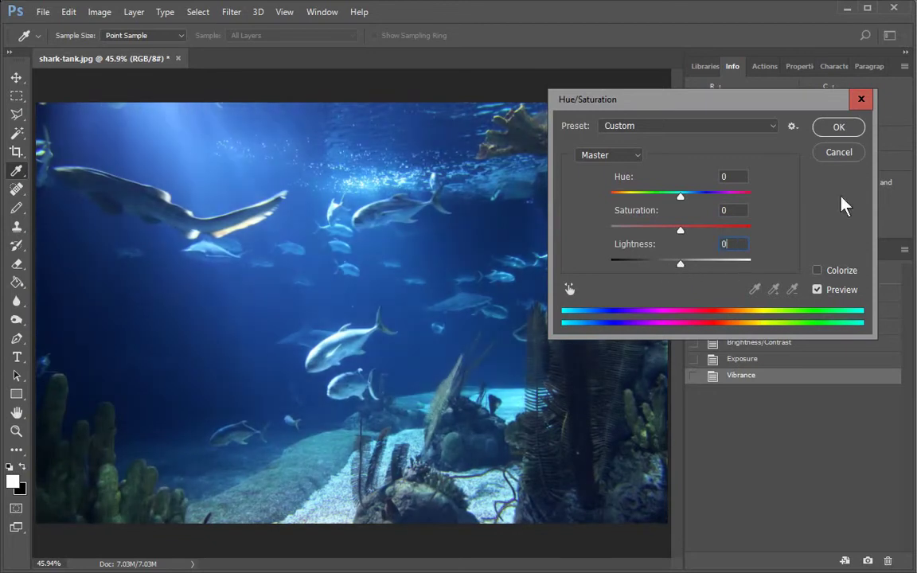
click(842, 130)
Open Color Balance and shift the midtones' Cyan–Red level to +22.
click(101, 14)
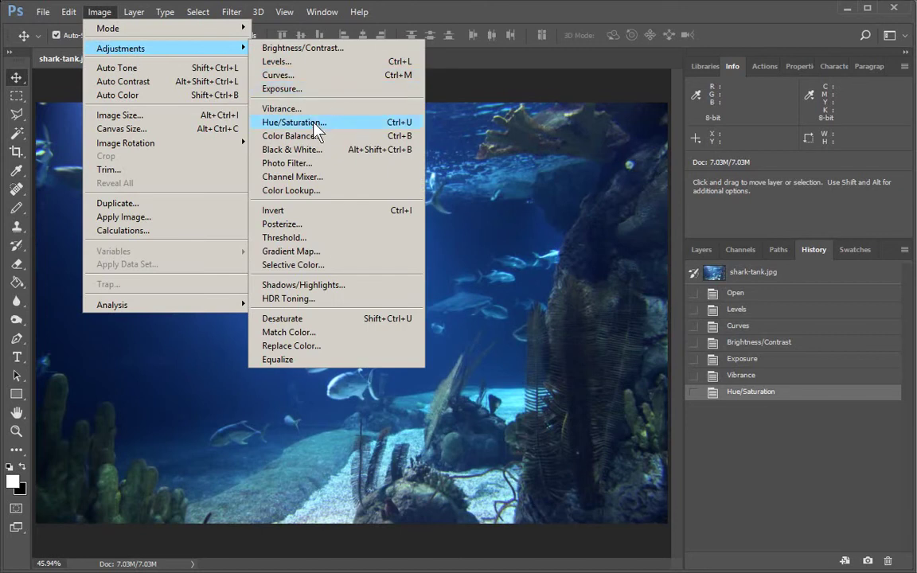
click(315, 136)
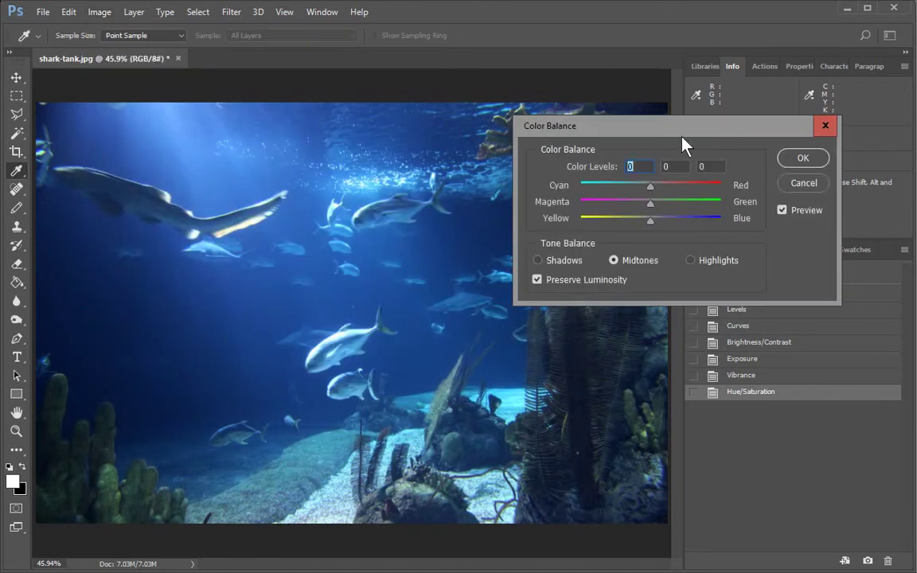
drag(682, 135, 717, 94)
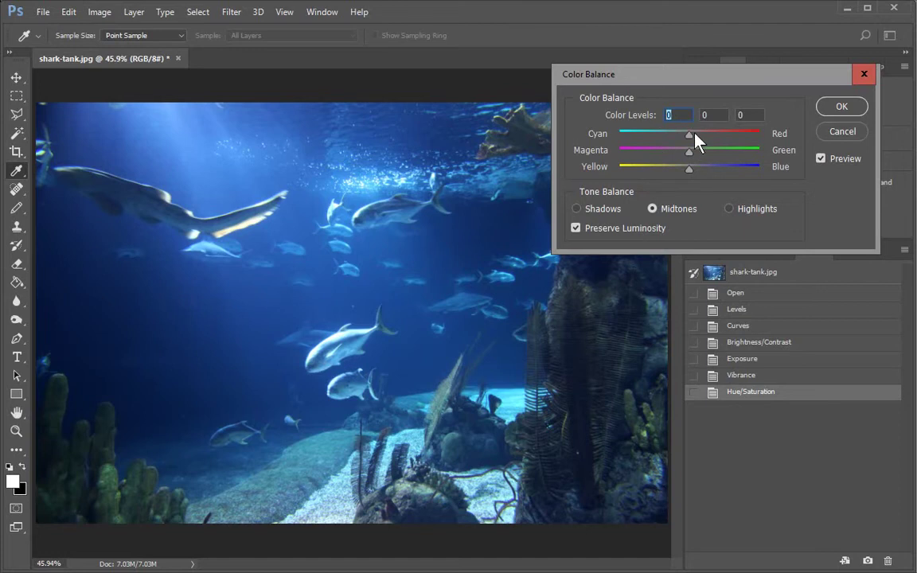
mouse_move(699, 136)
mouse_down()
mouse_move(716, 139)
mouse_move(690, 135)
mouse_move(733, 137)
mouse_move(684, 137)
mouse_up()
mouse_move(688, 137)
mouse_down()
mouse_move(721, 136)
mouse_move(696, 134)
mouse_up()
drag(715, 144, 712, 145)
drag(706, 134, 701, 129)
Turn off the Color Balance preview to compare the red shift with the original.
drag(723, 80, 683, 260)
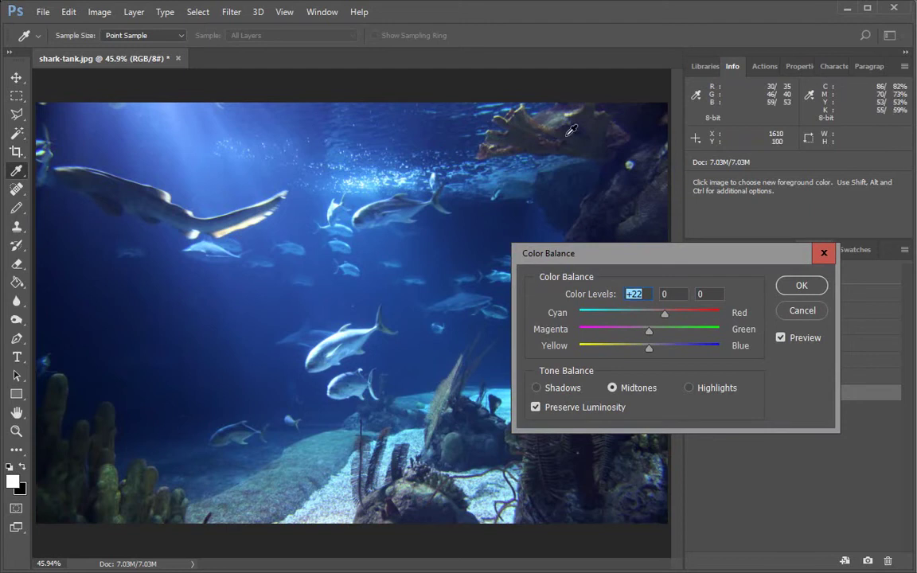
click(781, 337)
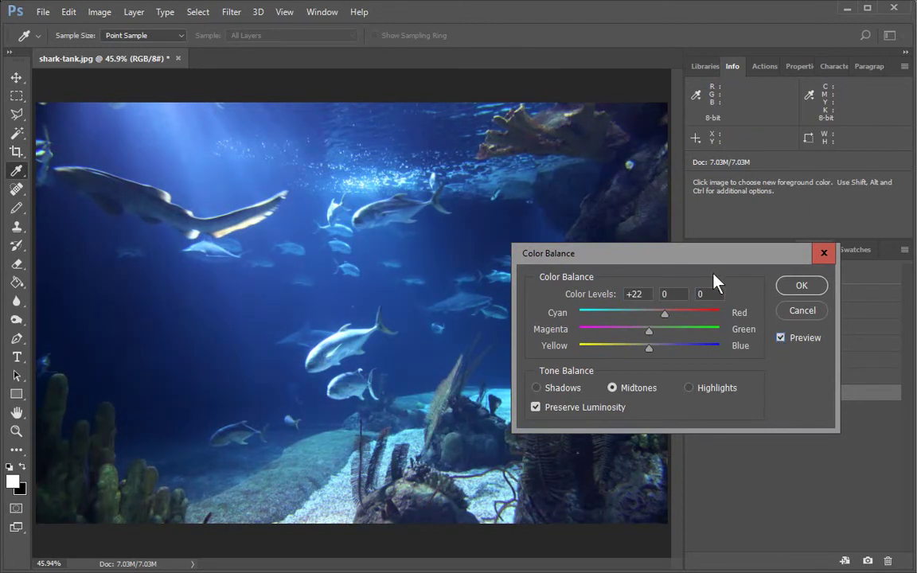
drag(701, 253, 704, 88)
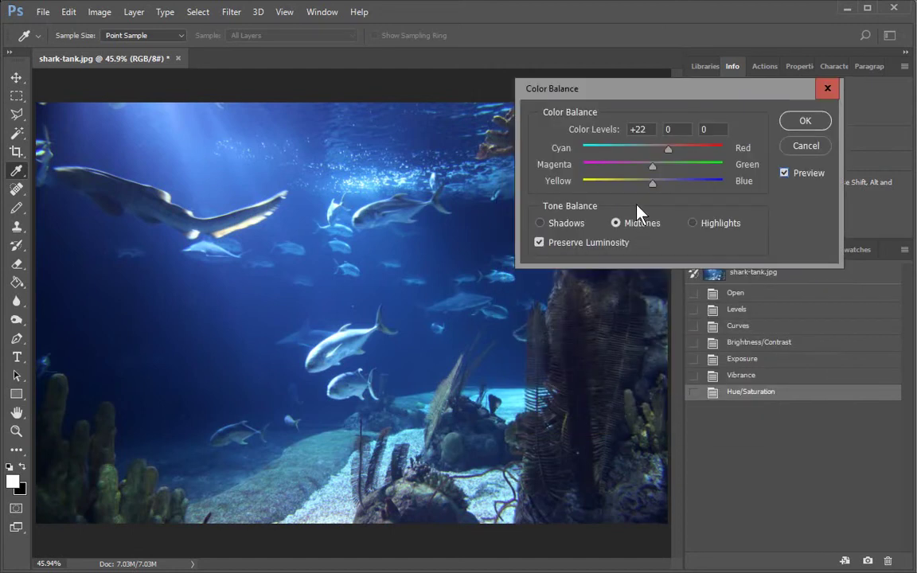
mouse_move(653, 171)
mouse_down()
mouse_move(663, 176)
mouse_move(646, 168)
mouse_move(663, 167)
mouse_move(647, 170)
mouse_move(655, 168)
mouse_up()
text(0)
mouse_move(656, 189)
mouse_down()
mouse_move(773, 191)
mouse_move(625, 186)
mouse_move(657, 183)
mouse_up()
click(805, 121)
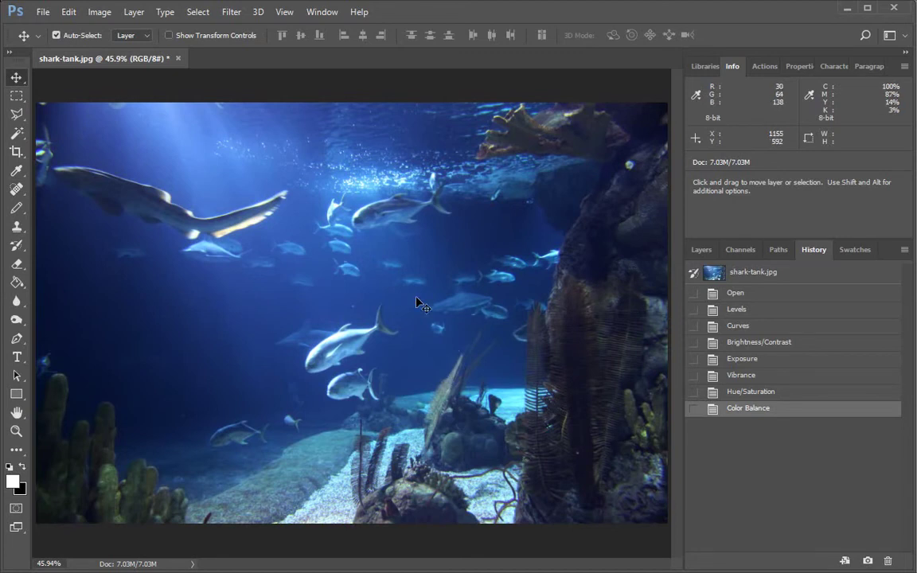
Compare against the original via the Open history state, then return to Color Balance.
click(750, 295)
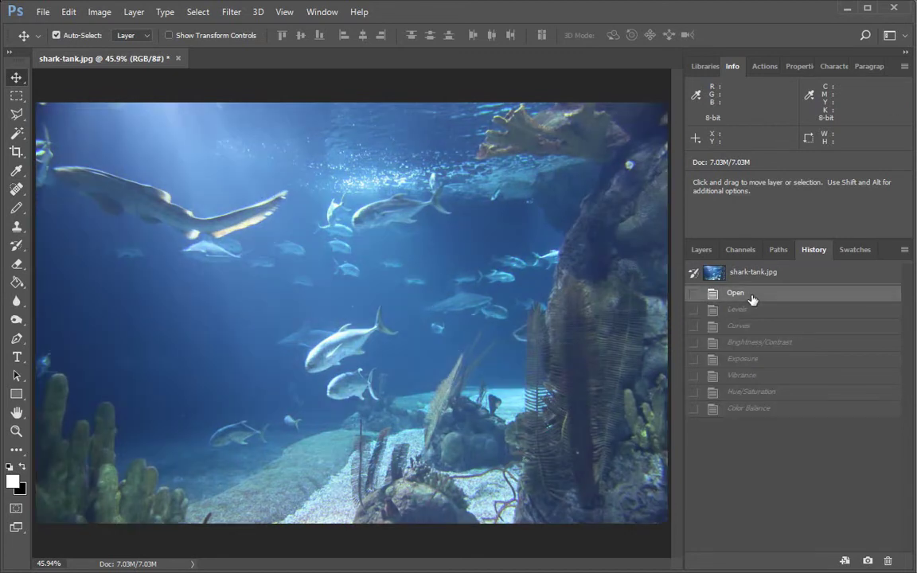
click(760, 413)
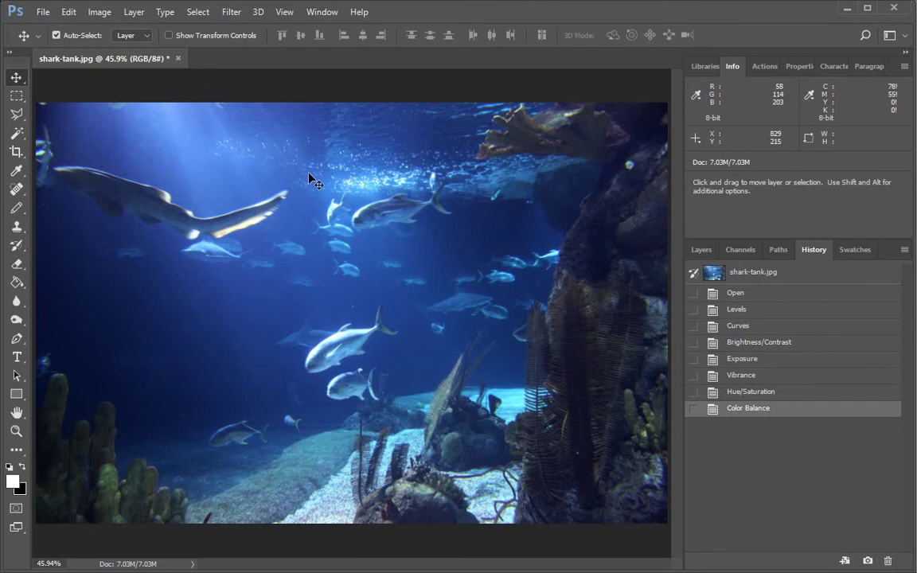
click(232, 13)
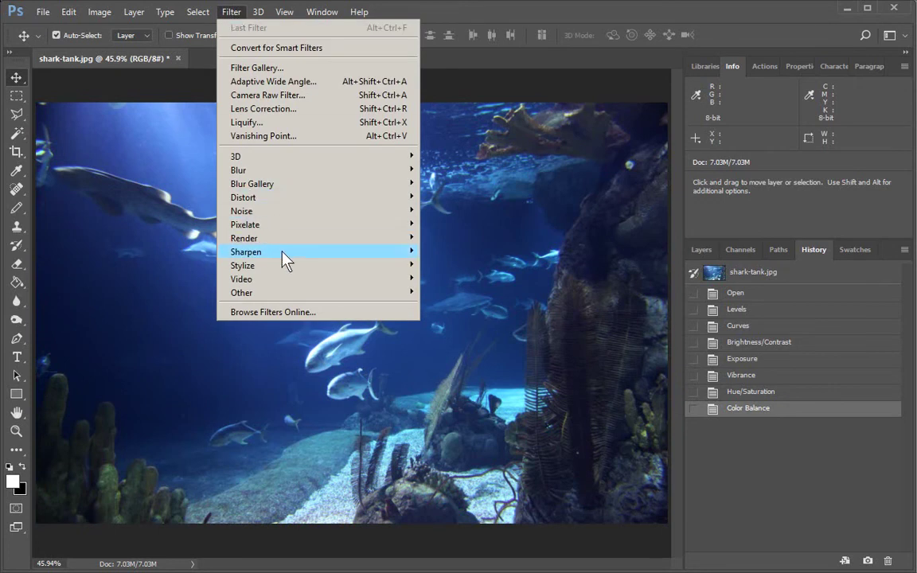
Open Unsharp Mask at Amount 50% and try larger and smaller sharpening radii.
mouse_move(285, 260)
click(173, 317)
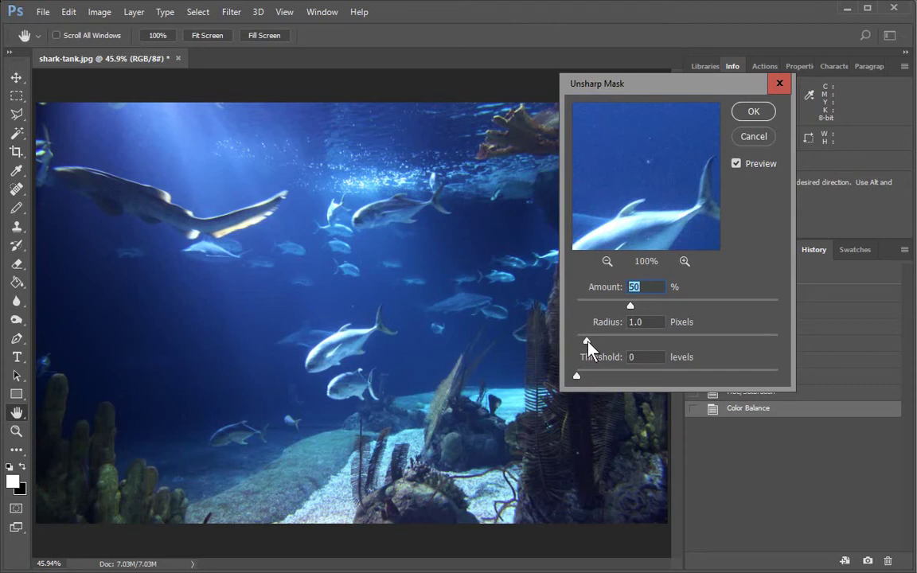
drag(588, 342, 684, 341)
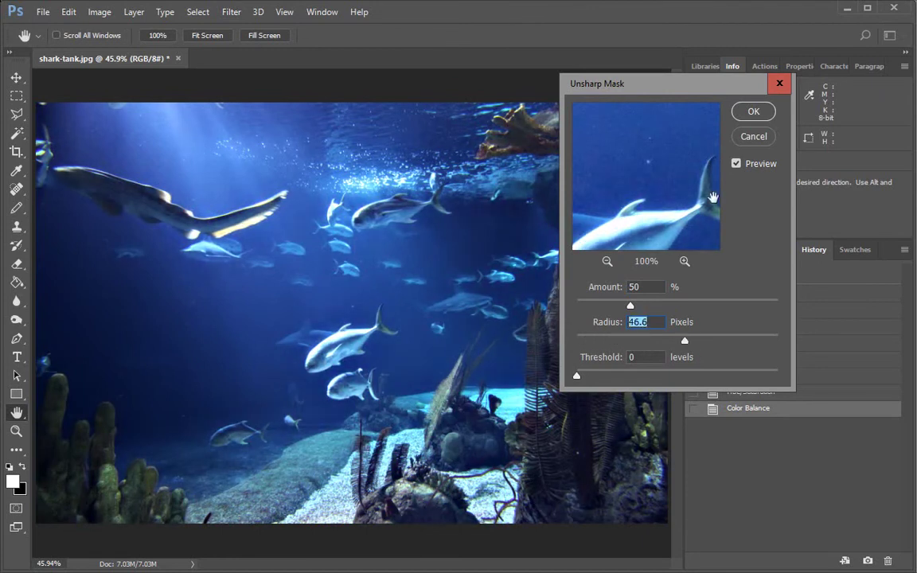
drag(647, 219, 688, 146)
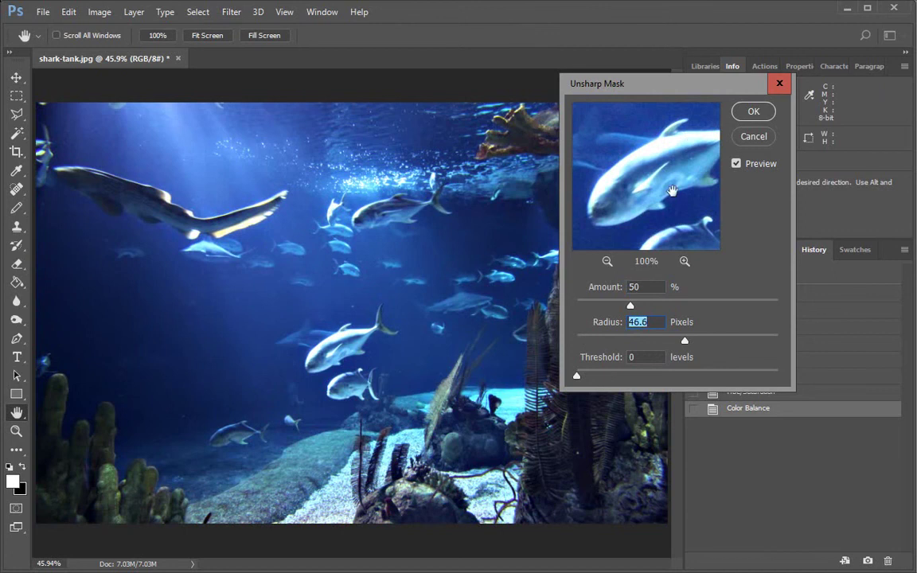
drag(679, 343, 586, 344)
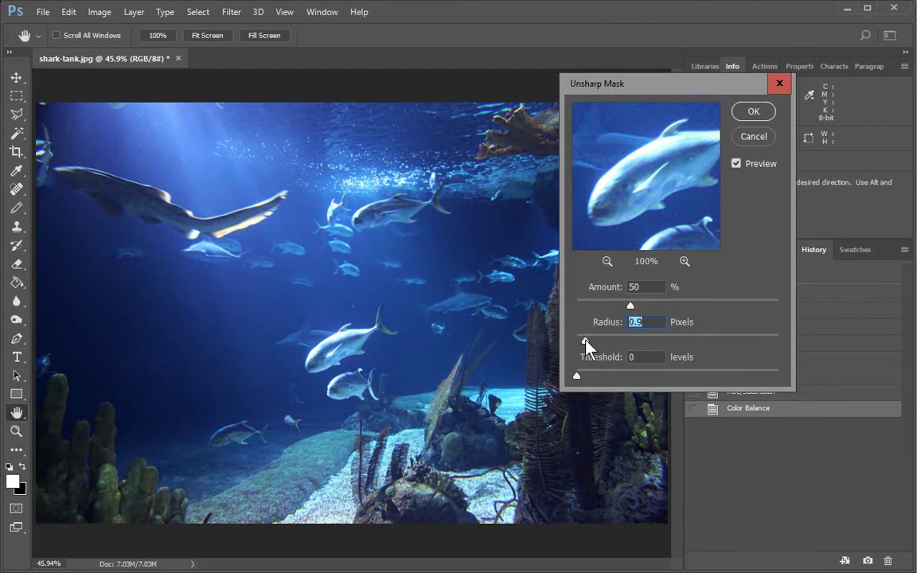
Compare with preview toggled, settle the Radius at 3.1 pixels, then cancel unapplied.
click(740, 168)
click(738, 165)
drag(586, 341, 634, 348)
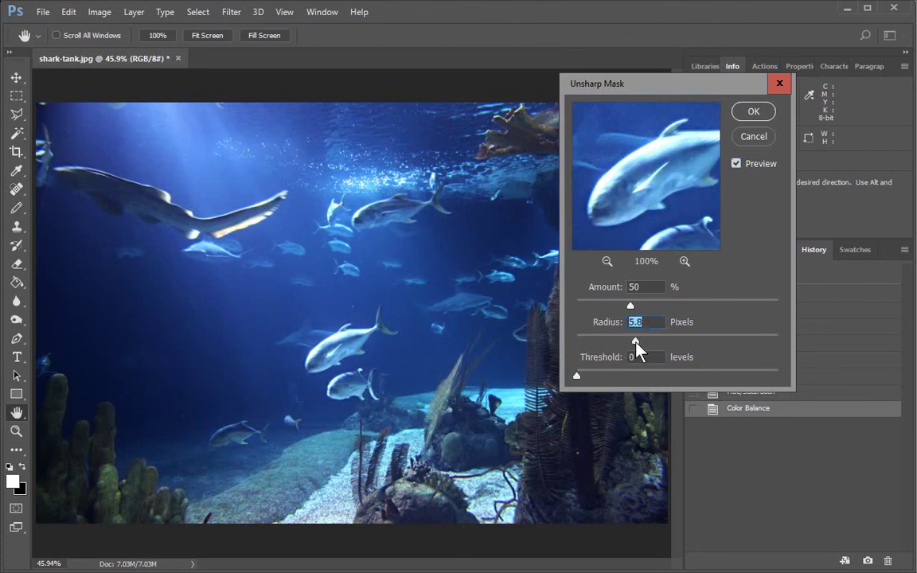
click(738, 165)
click(738, 165)
drag(618, 346, 611, 345)
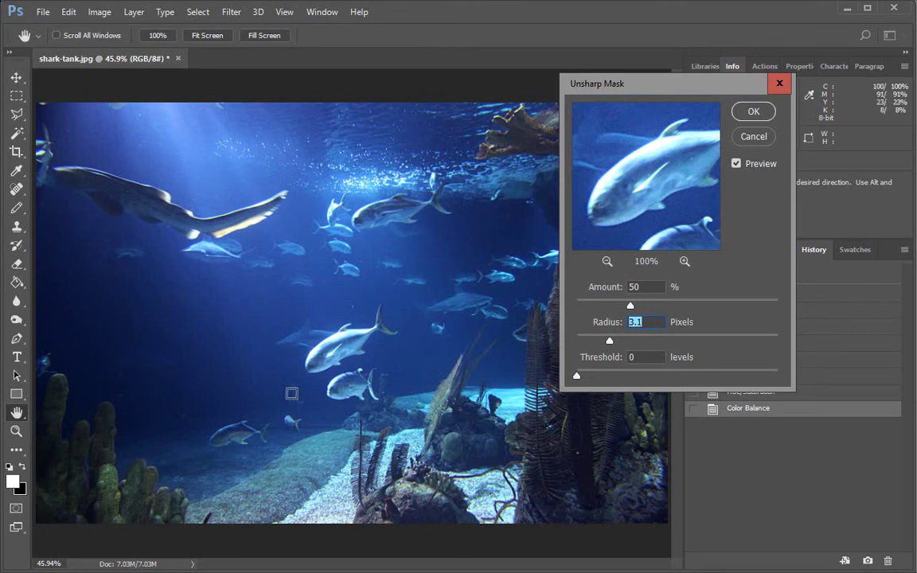
click(756, 137)
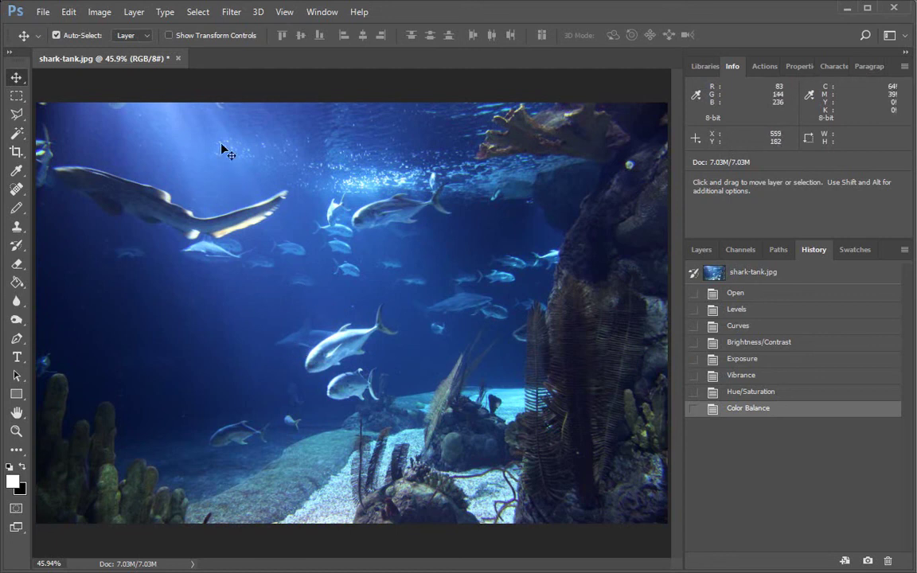
View the photo at 100% actual size, then fit the whole photo back on screen.
click(284, 12)
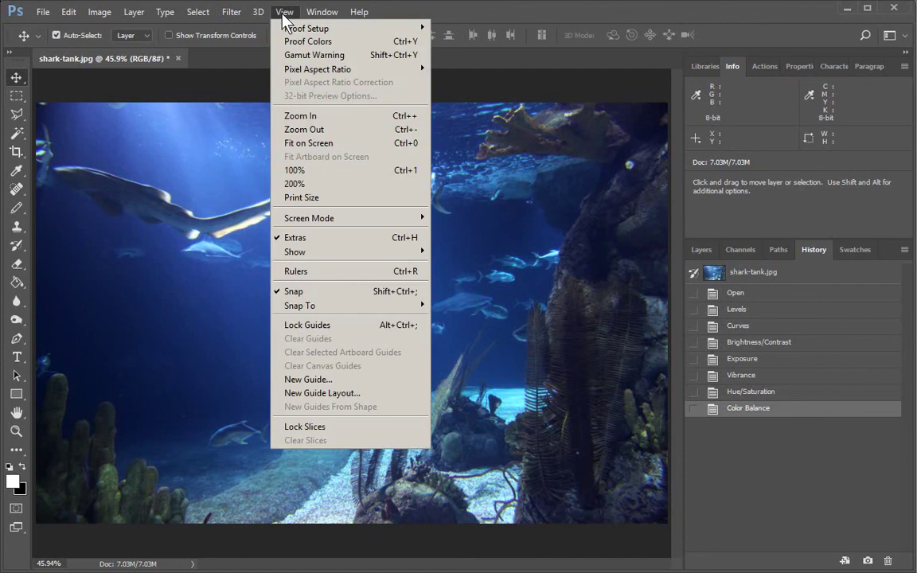
click(305, 177)
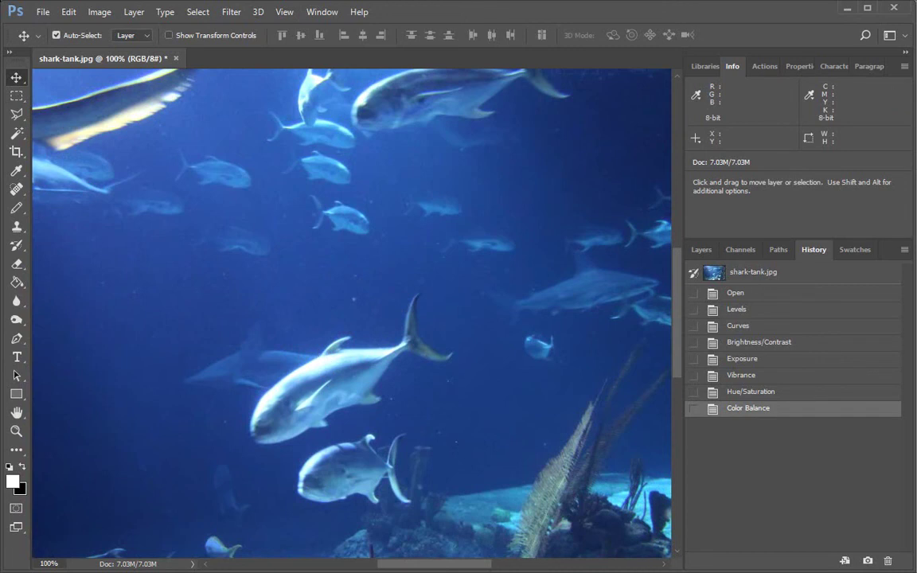
click(284, 12)
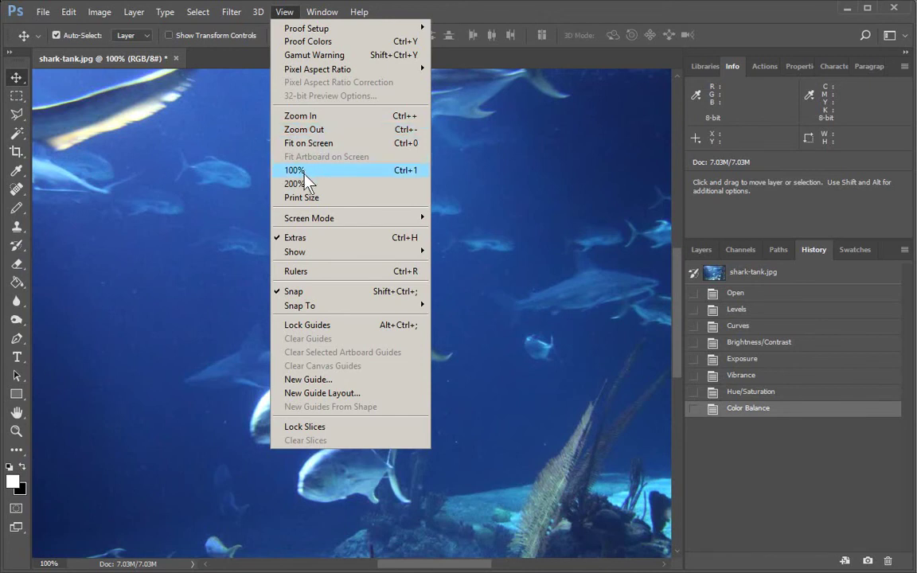
click(308, 144)
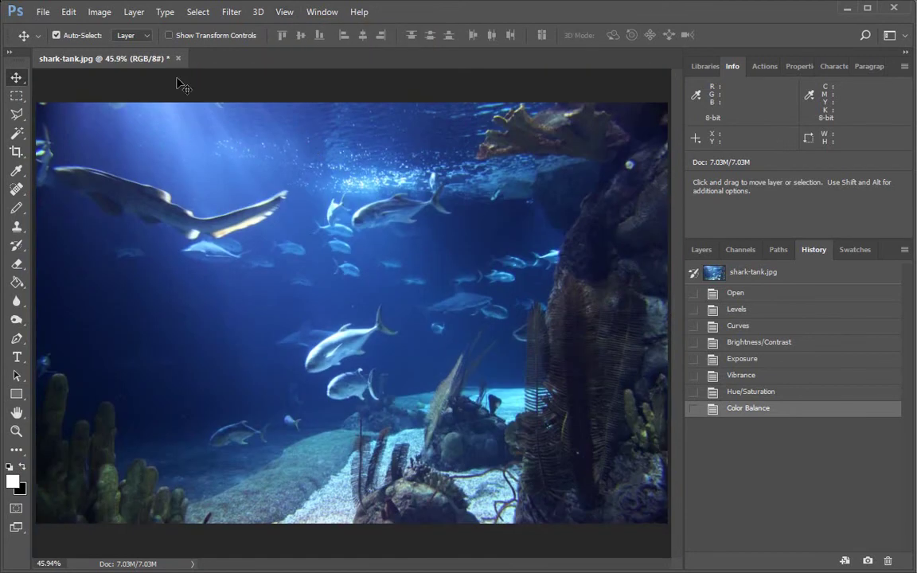